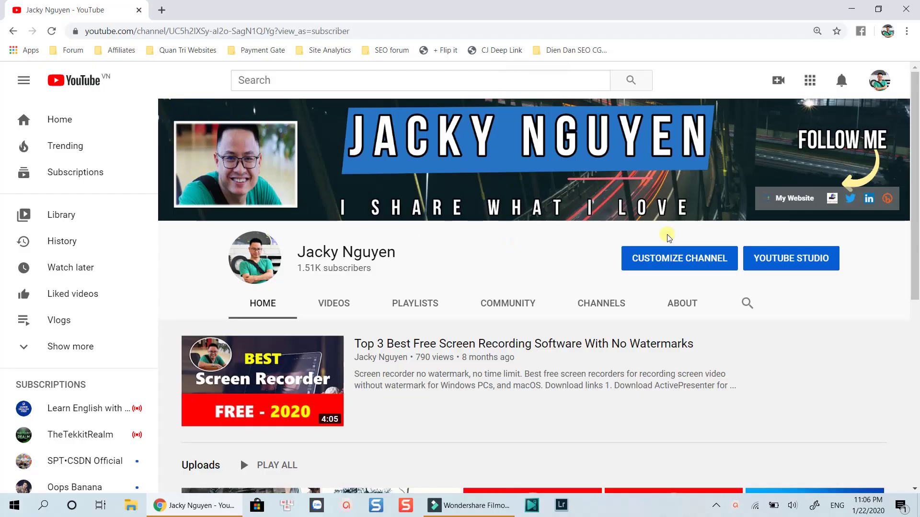
Preview a saved banner from Your photos > 2020-01-22 across devices, then cancel unchanged
click(502, 156)
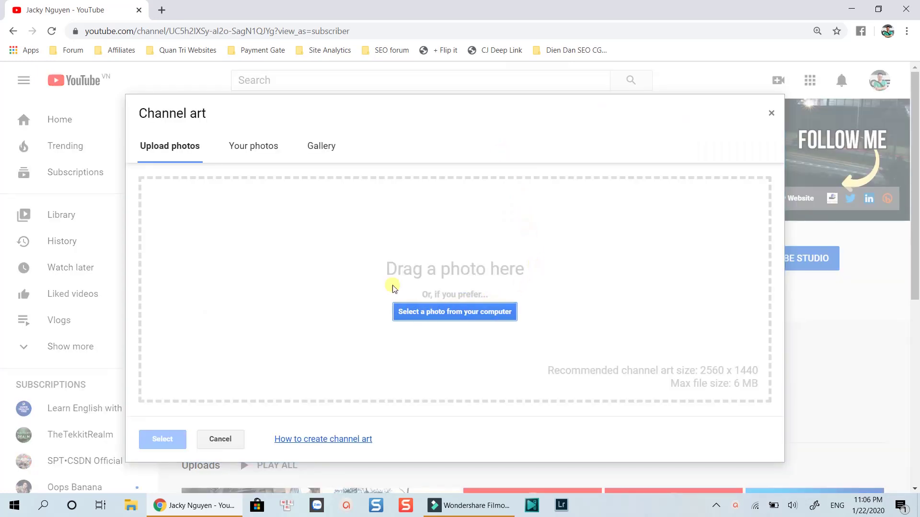
click(257, 144)
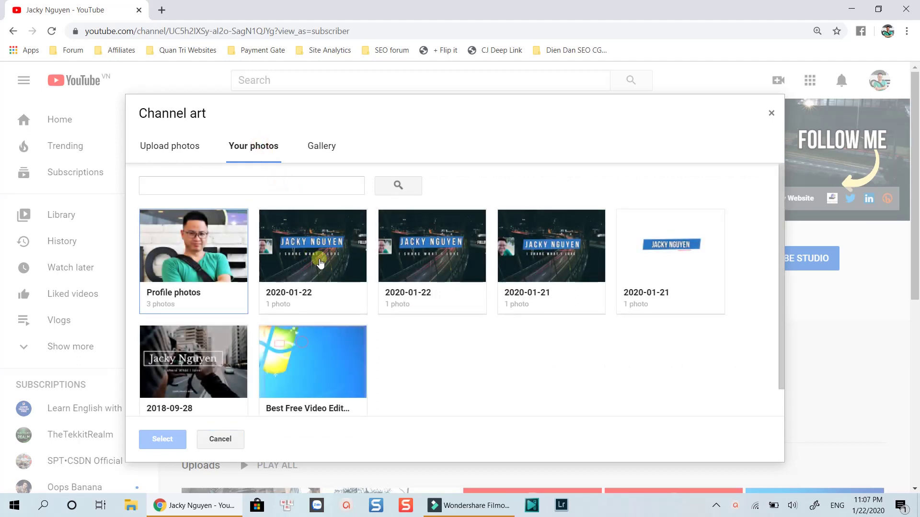
click(319, 261)
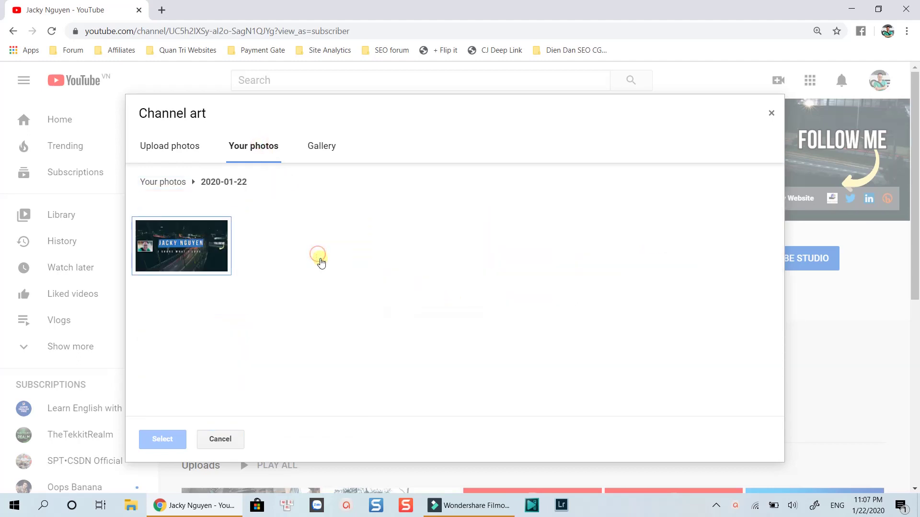
click(184, 254)
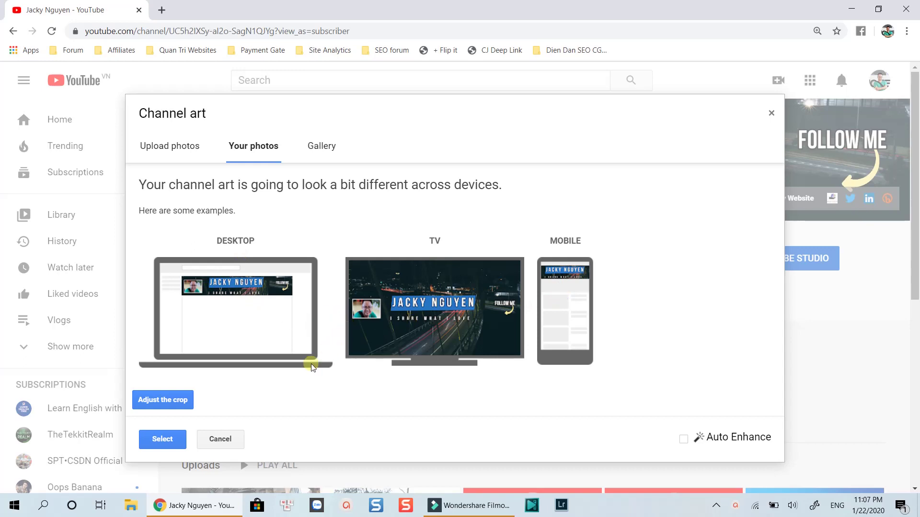
click(230, 441)
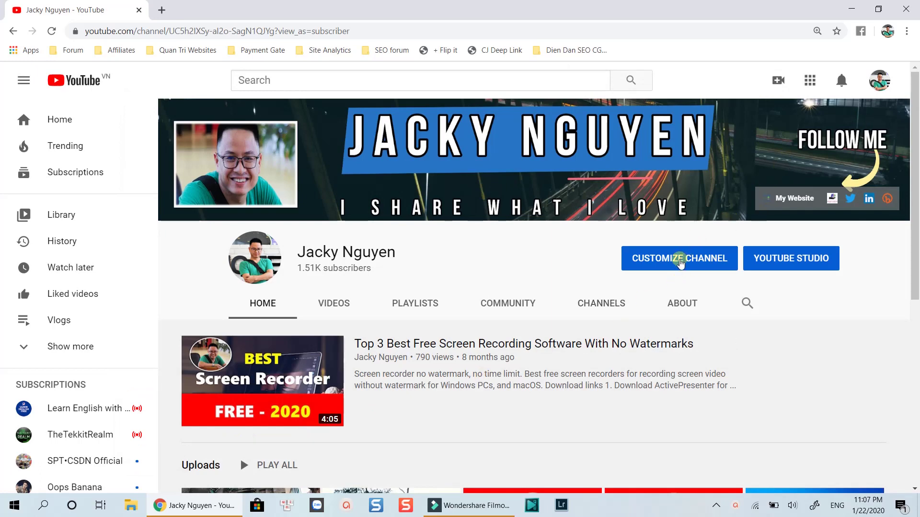
Enter channel customization and choose Edit channel art from the banner's pencil menu
click(681, 263)
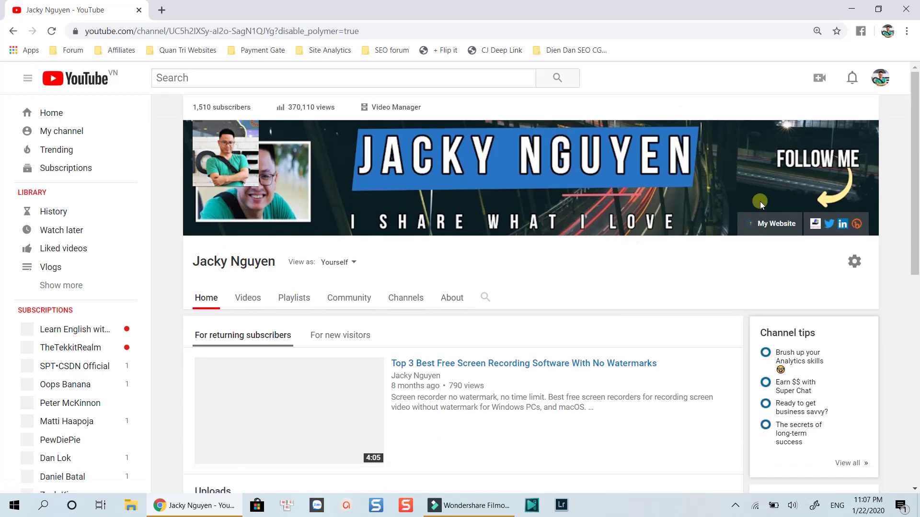
mouse_move(803, 185)
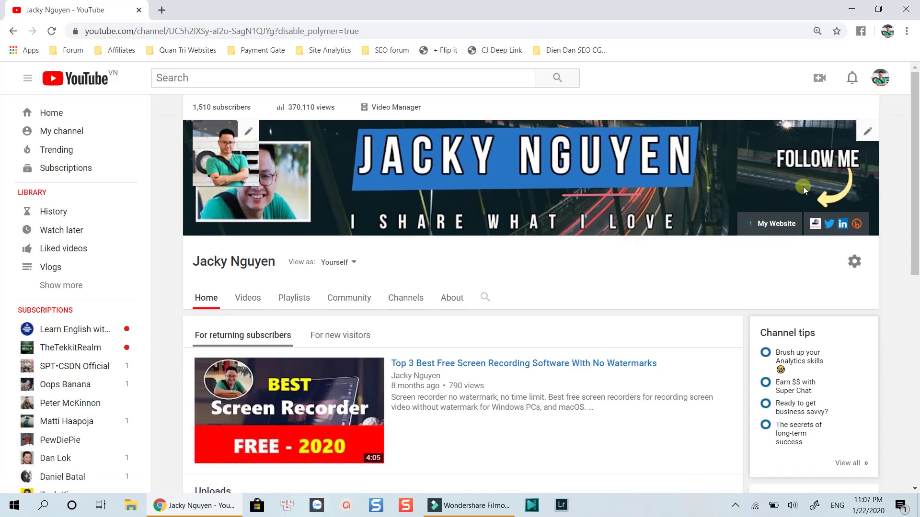
click(867, 133)
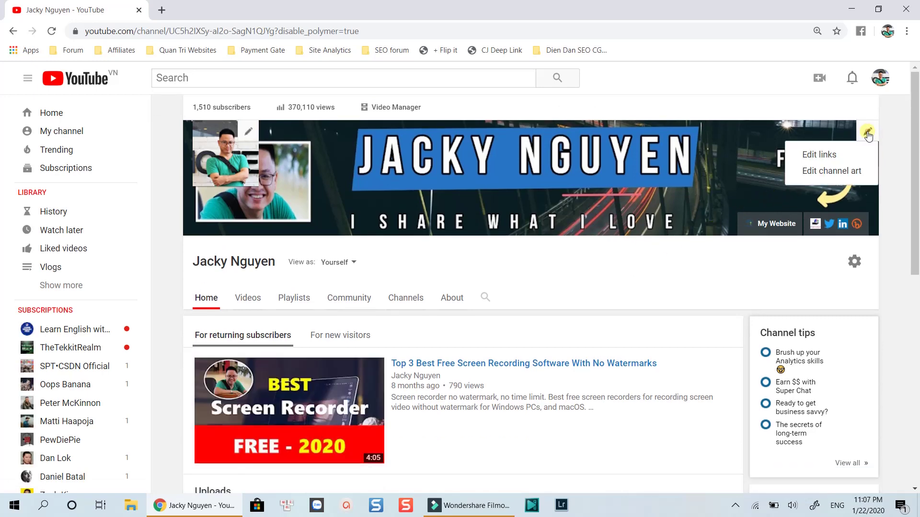
click(817, 172)
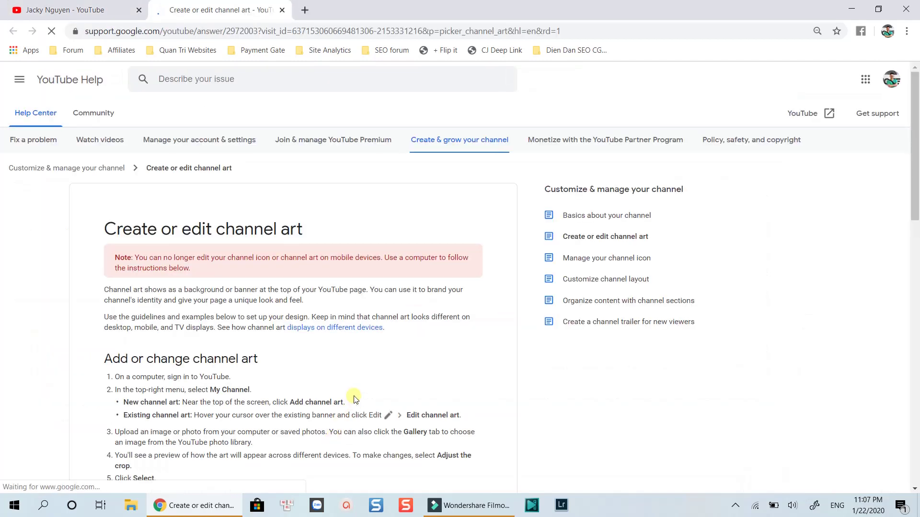
Expand the Channel art template section showing the 1546 x 423 safe area
scroll(270, 287, down, 10)
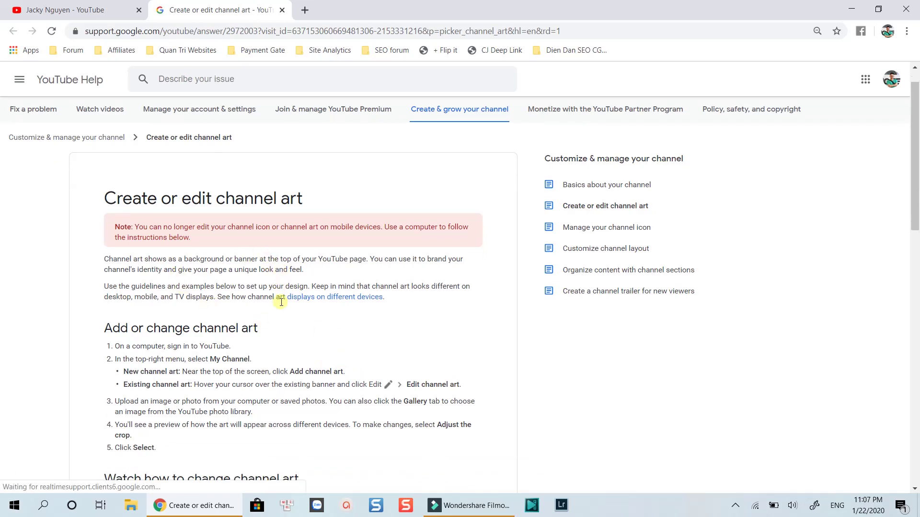
scroll(280, 304, down, 4)
scroll(280, 302, up, 4)
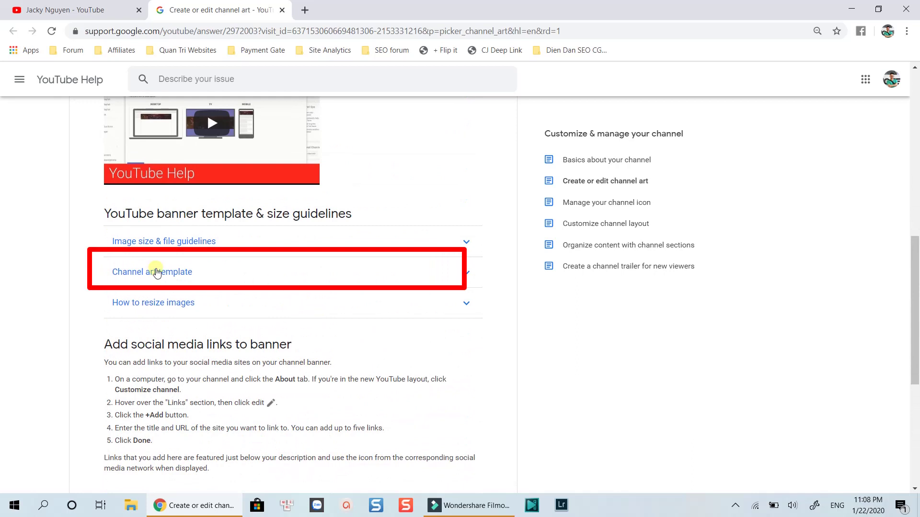
click(158, 271)
scroll(259, 299, down, 4)
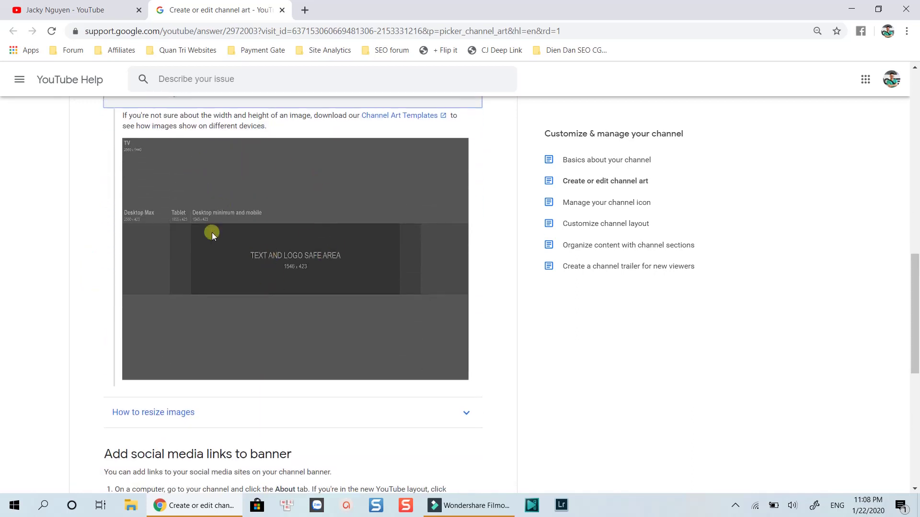
Save the template image to the Desktop as 'YouTube Channel Art Template.png'
right_click(292, 235)
click(313, 259)
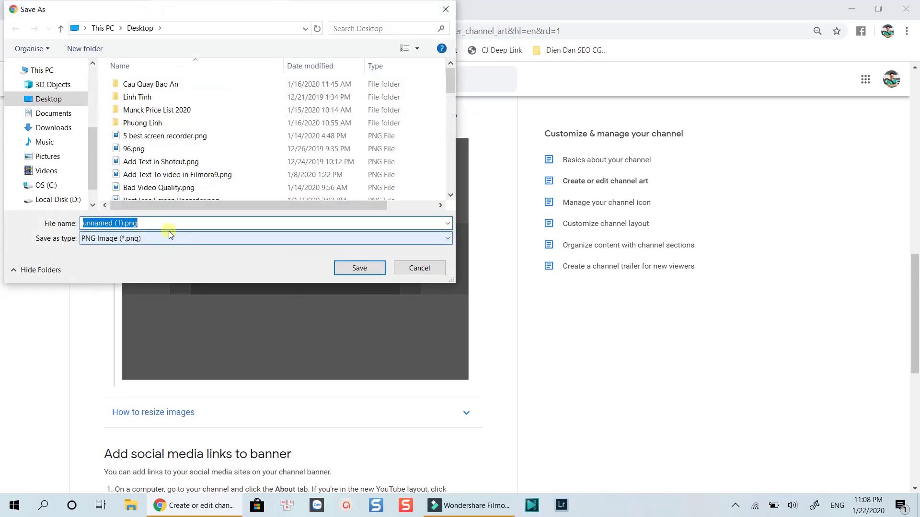
click(46, 99)
drag(137, 222, 71, 223)
text(You)
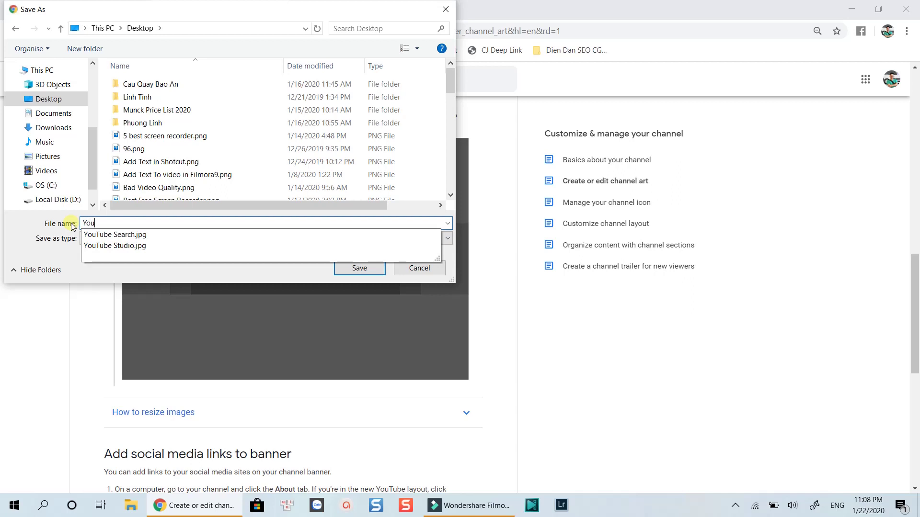
text(Tube Channel Art Template)
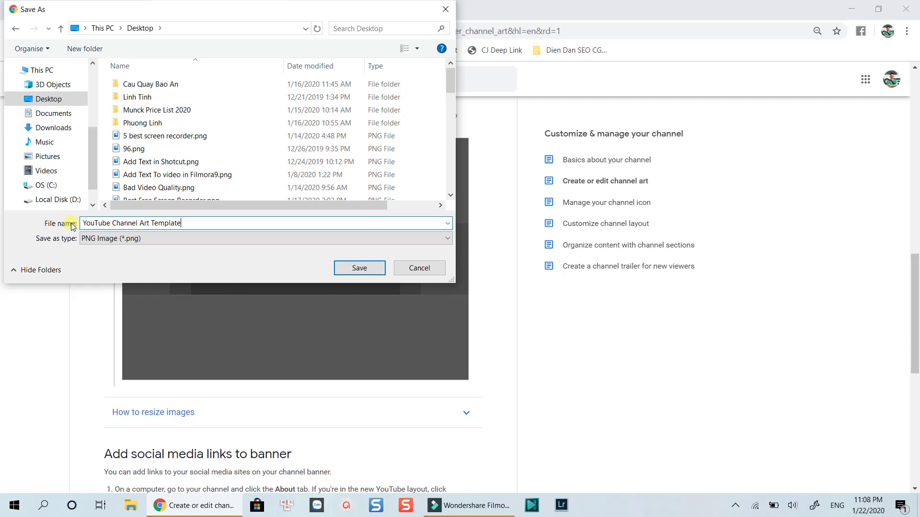
click(359, 270)
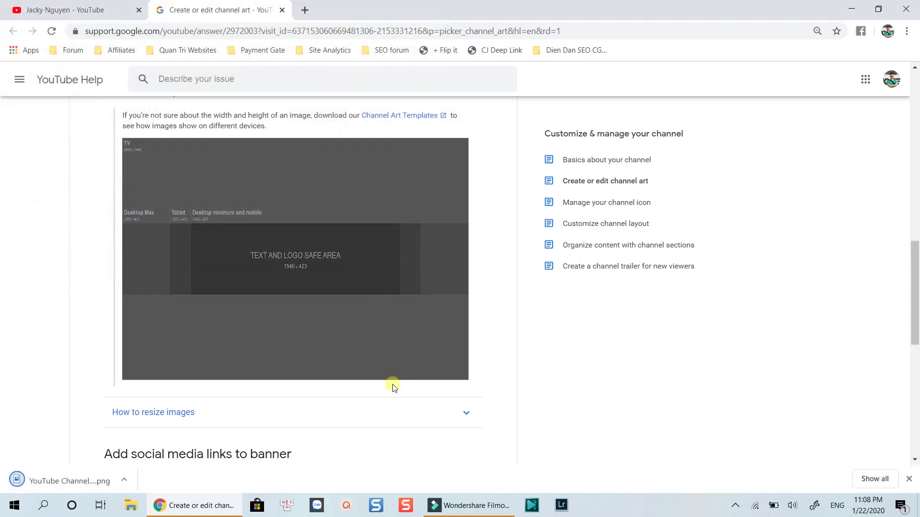
In Filmora9, select all title, element and photo clips and delete them from the timeline
click(467, 506)
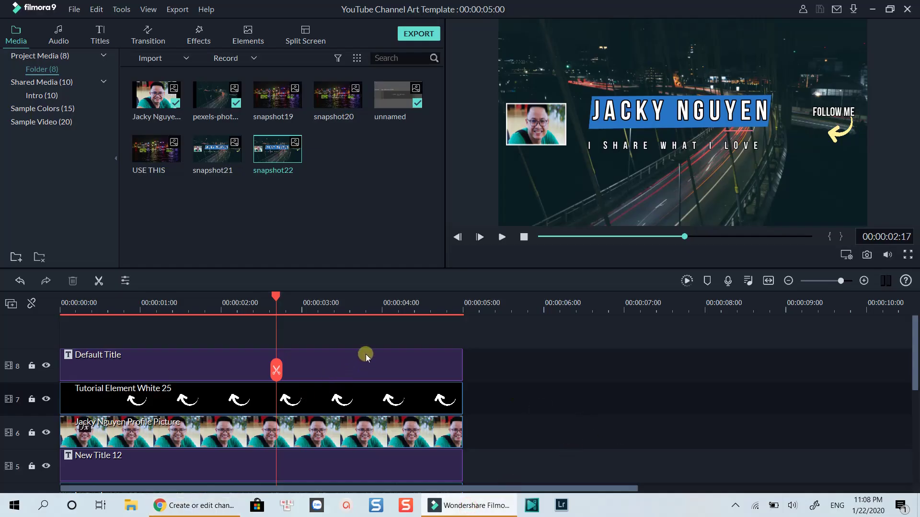
mouse_move(296, 178)
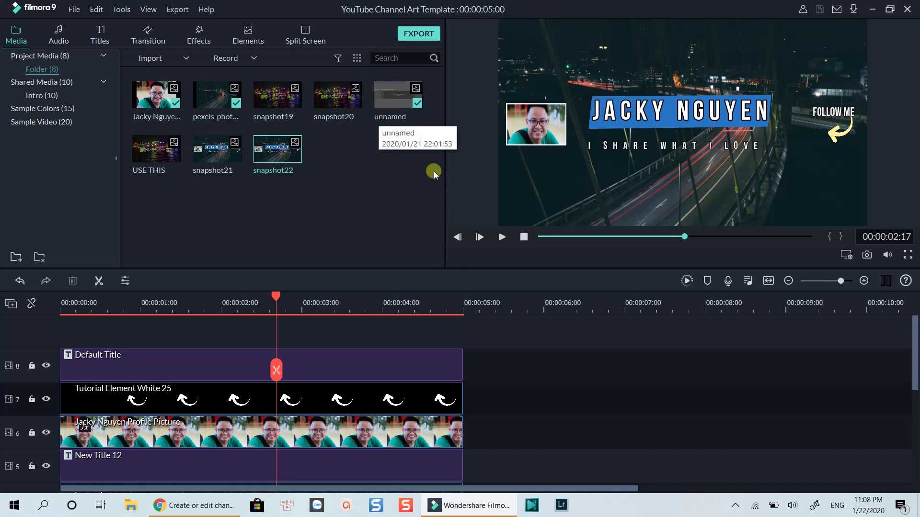
scroll(328, 360, down, 1)
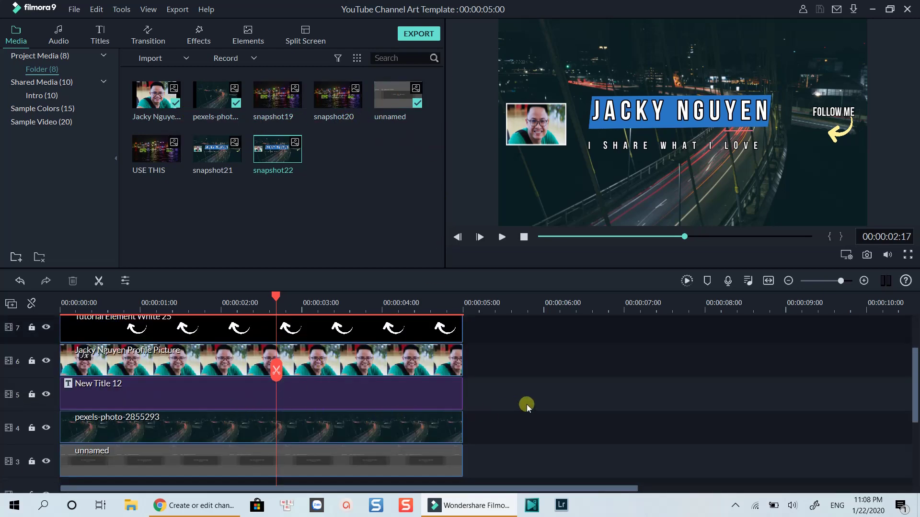
key(ctrl+a)
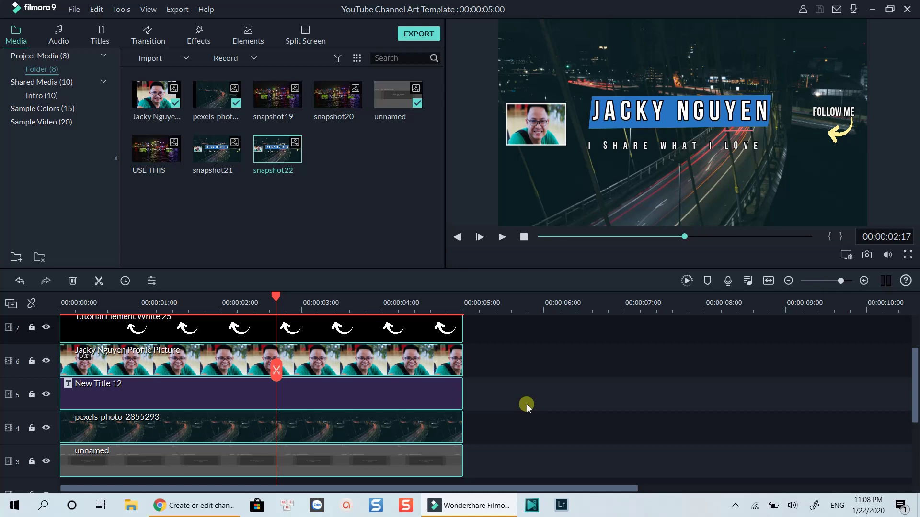
key(Delete)
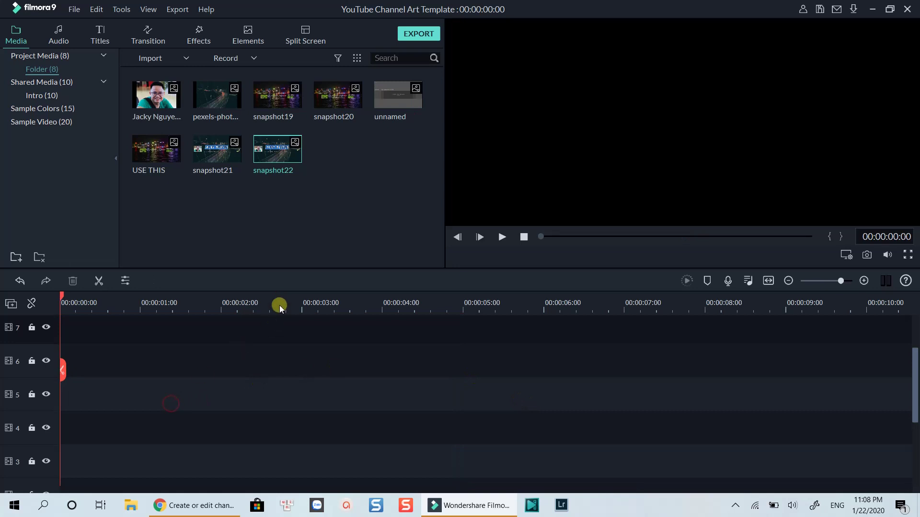
Confirm the project resolution of 2560 × 1440 at 25 fps in Project Settings
click(75, 10)
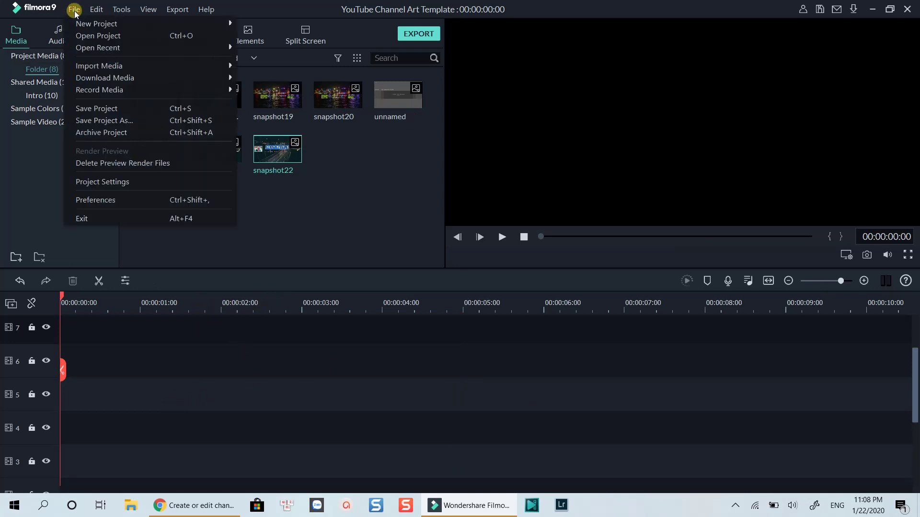
click(99, 183)
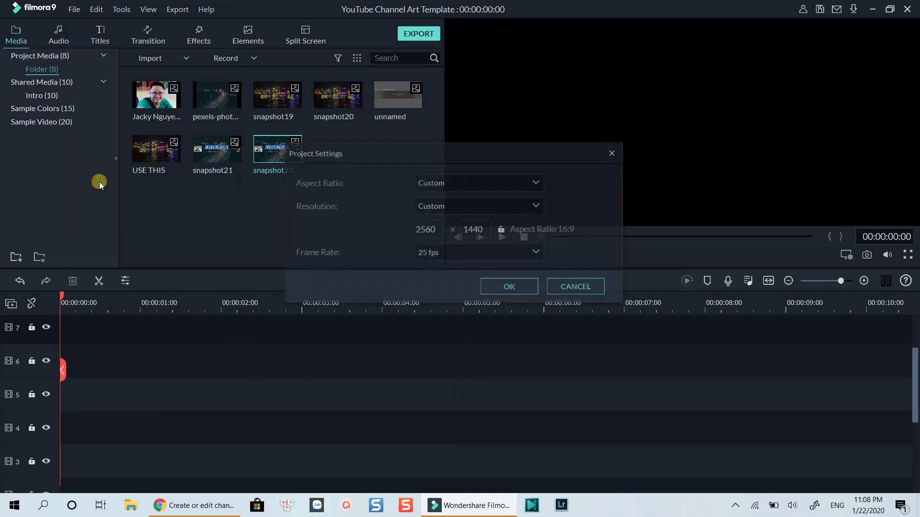
double_click(426, 229)
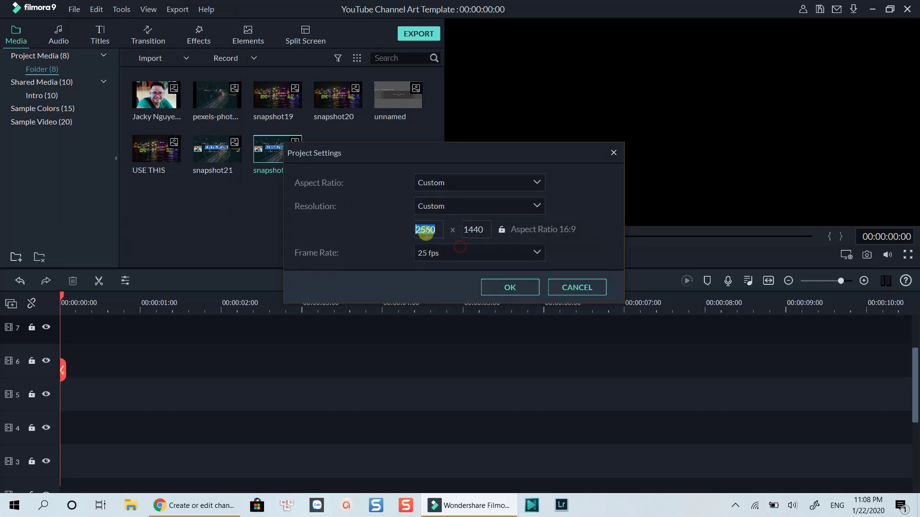
double_click(477, 230)
click(501, 230)
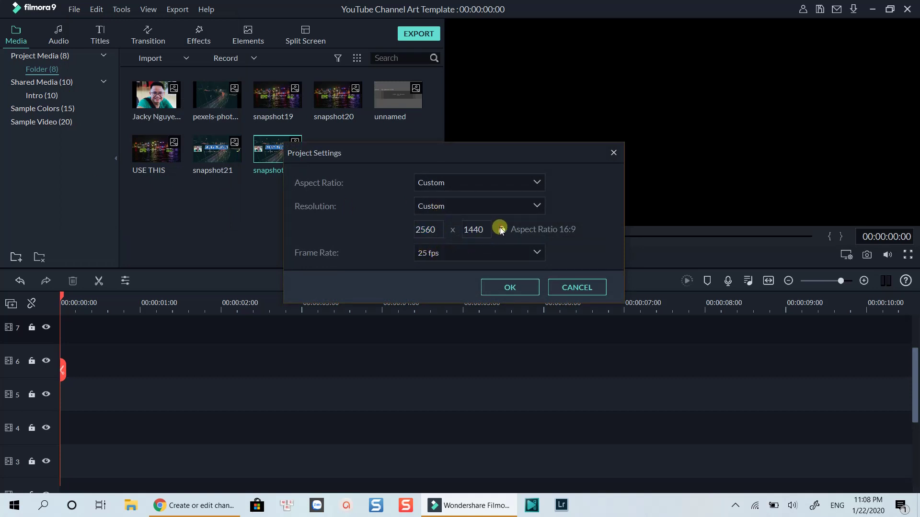
click(491, 286)
click(283, 226)
Place the 'unnamed' template image at the start of track 3
drag(384, 103, 56, 450)
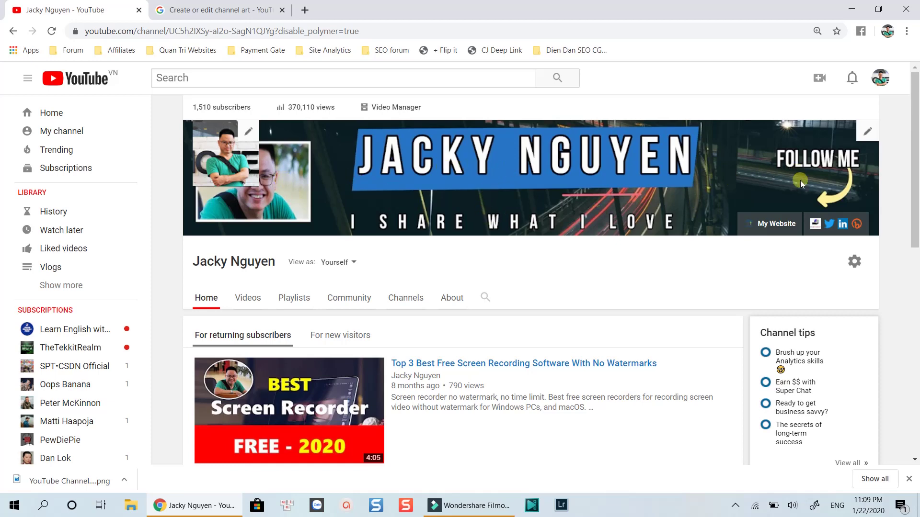
Reopen YouTube's channel art banner preview, then return to the Filmora9 editor
click(637, 179)
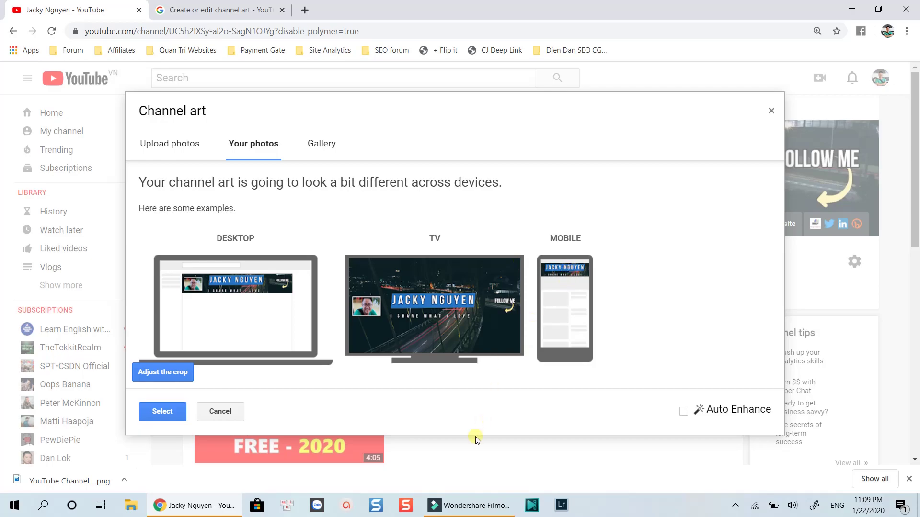
click(463, 505)
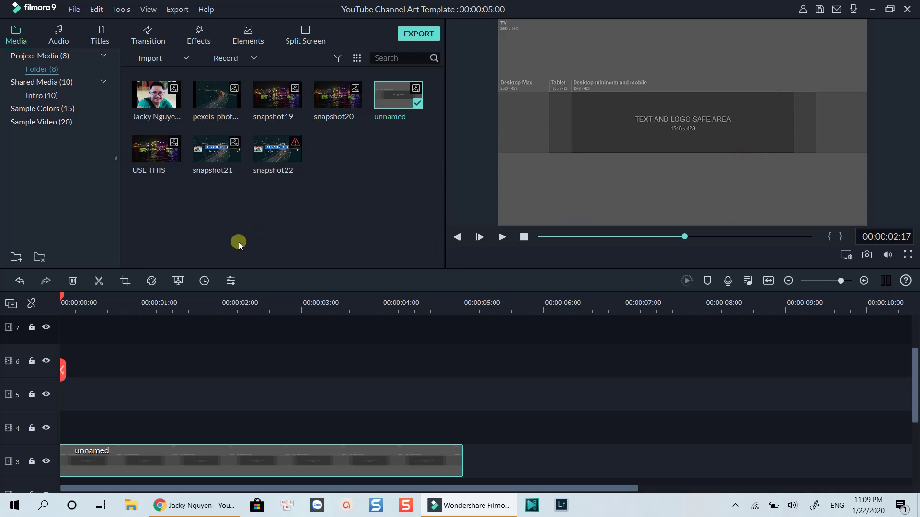
Browse Titles > New Concept > Titles and preview the New Title 12 preset
click(98, 36)
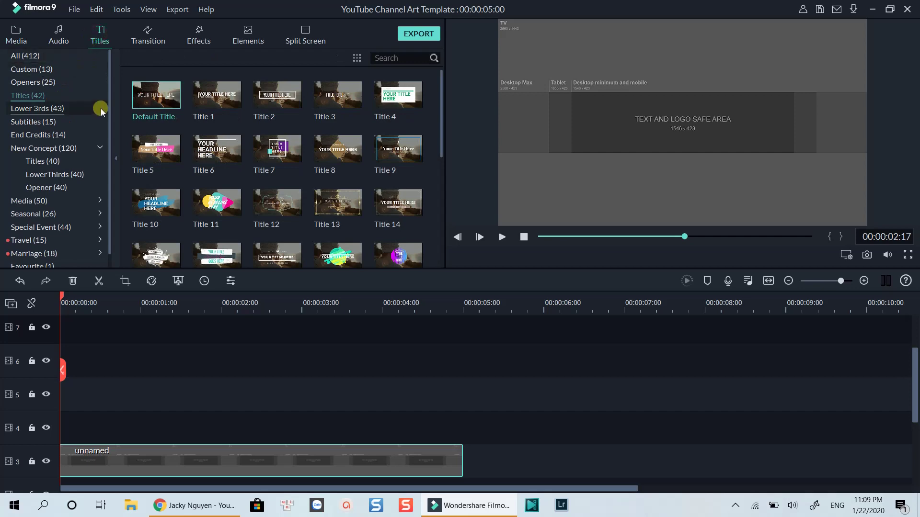
mouse_move(264, 149)
scroll(346, 143, down, 5)
scroll(358, 142, up, 5)
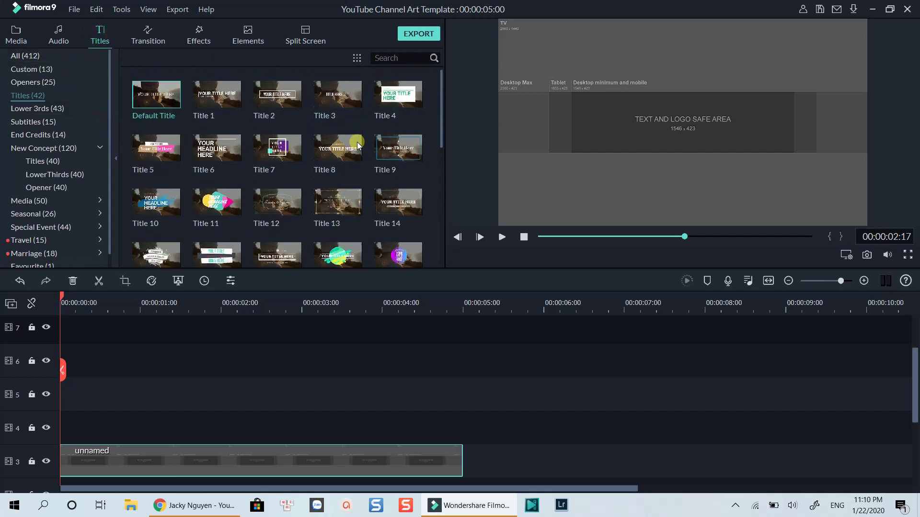
click(42, 148)
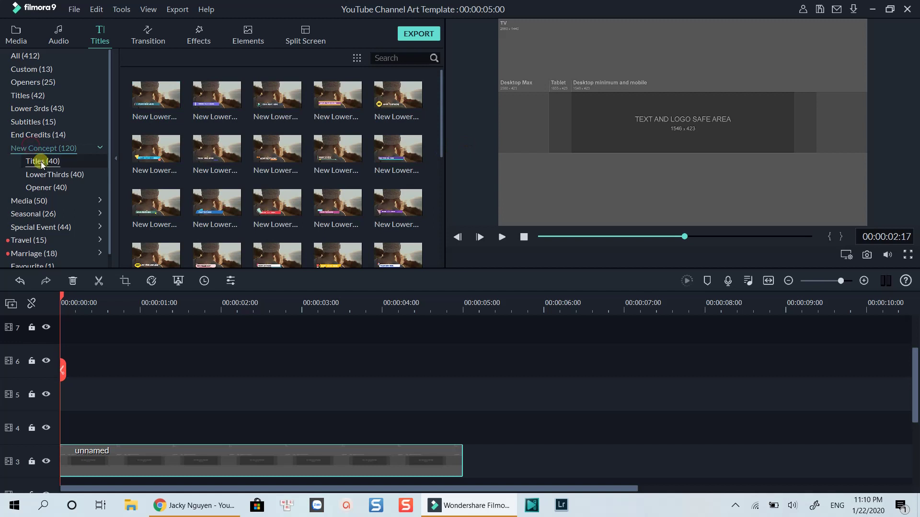
click(43, 162)
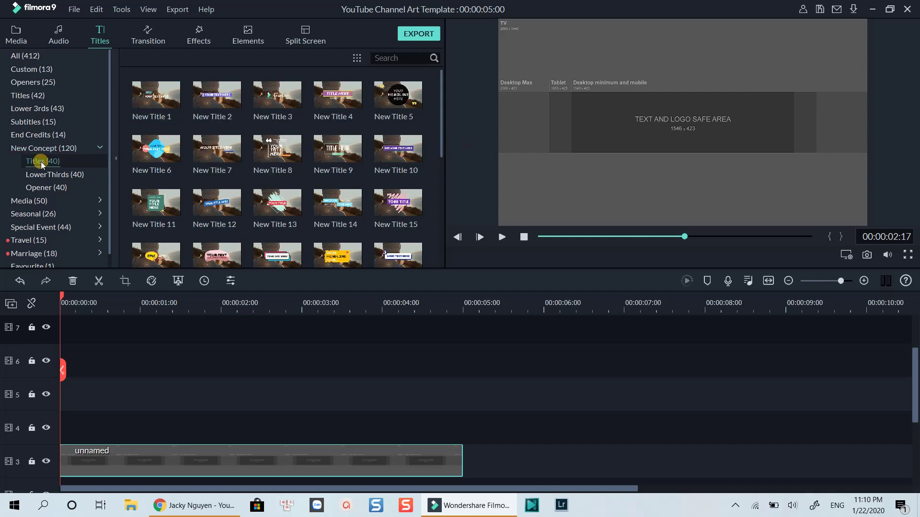
mouse_move(263, 210)
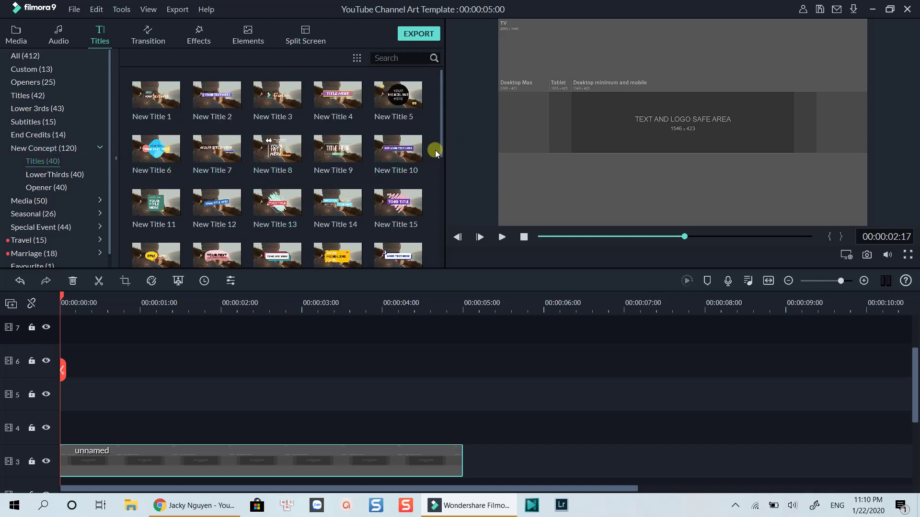
drag(440, 134, 426, 165)
click(228, 189)
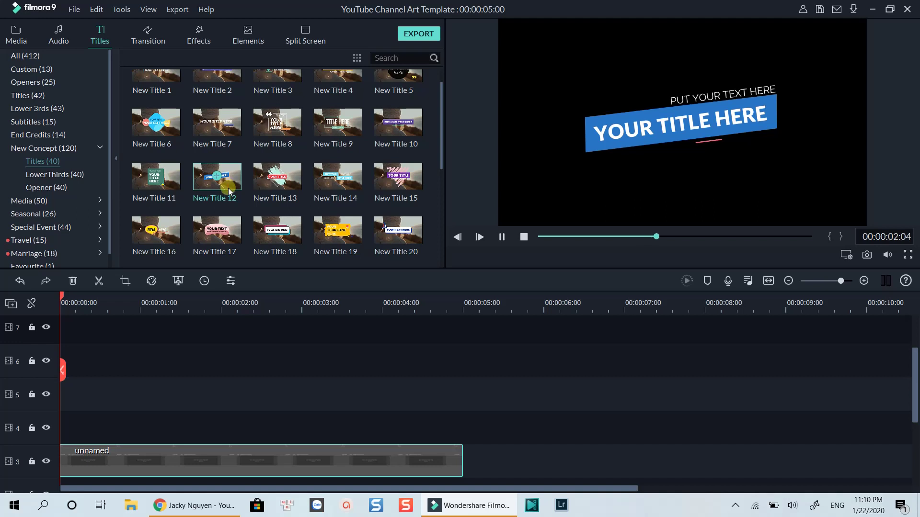
Add New Title 12 to track 4 and play its animation in the preview
drag(228, 188, 39, 426)
click(102, 307)
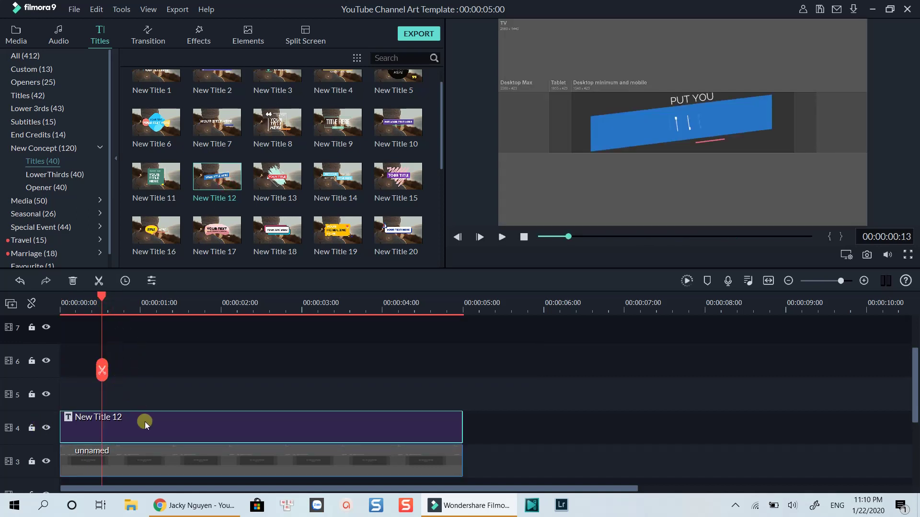
key(space)
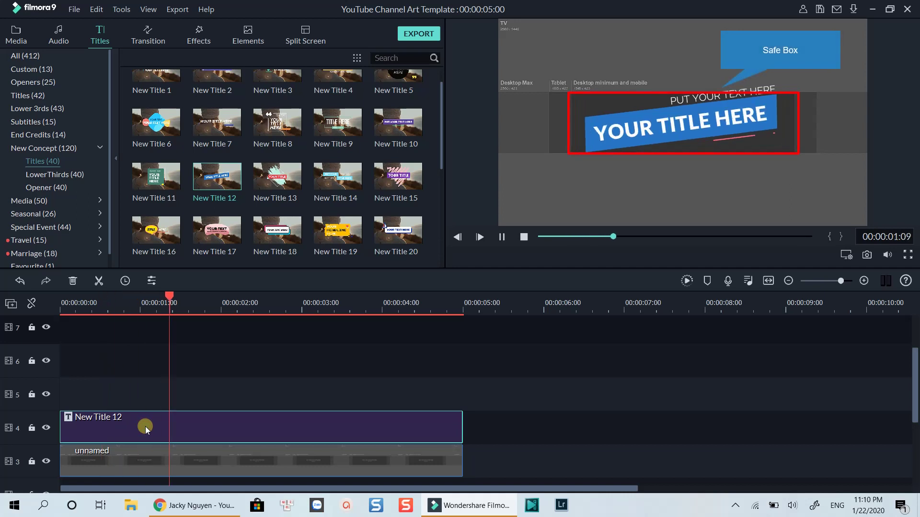
click(174, 418)
Replace the title text with the channel owner's name and set its font to Bebas Neue
double_click(659, 128)
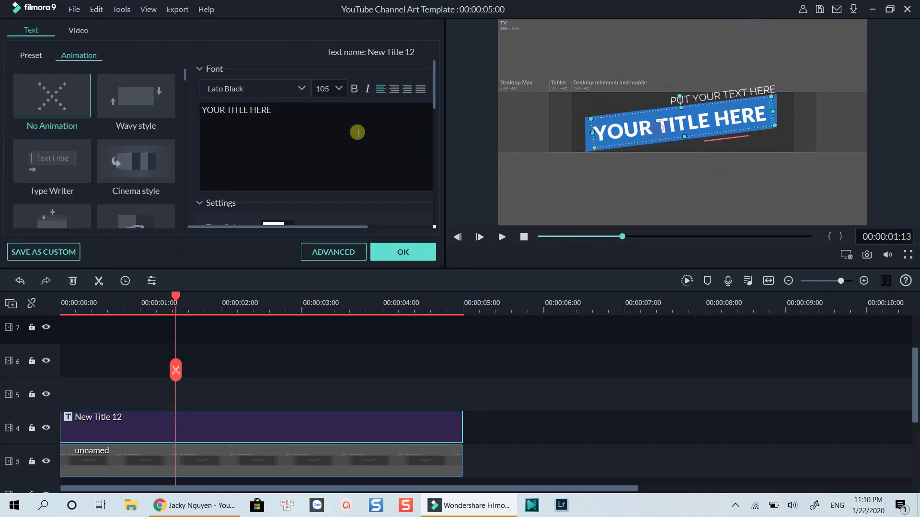
triple_click(286, 107)
key(BackSpace)
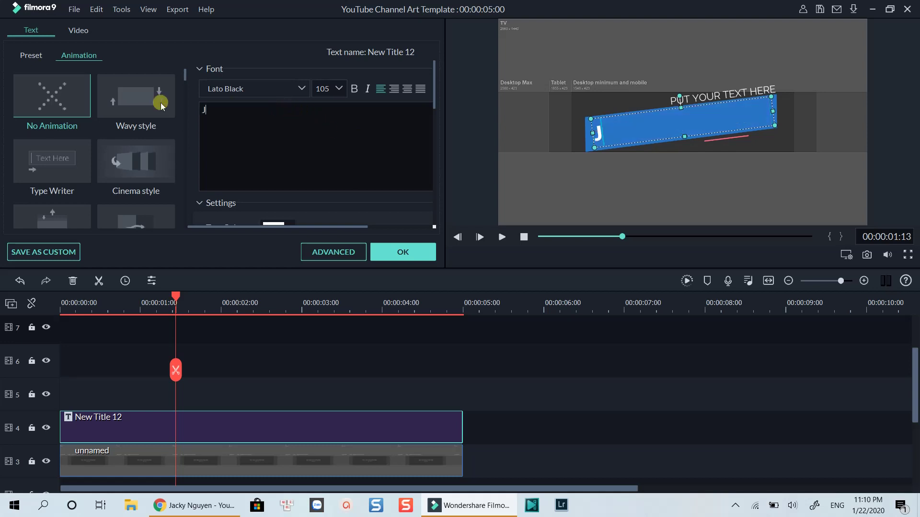
text(JACKY NGUYEN)
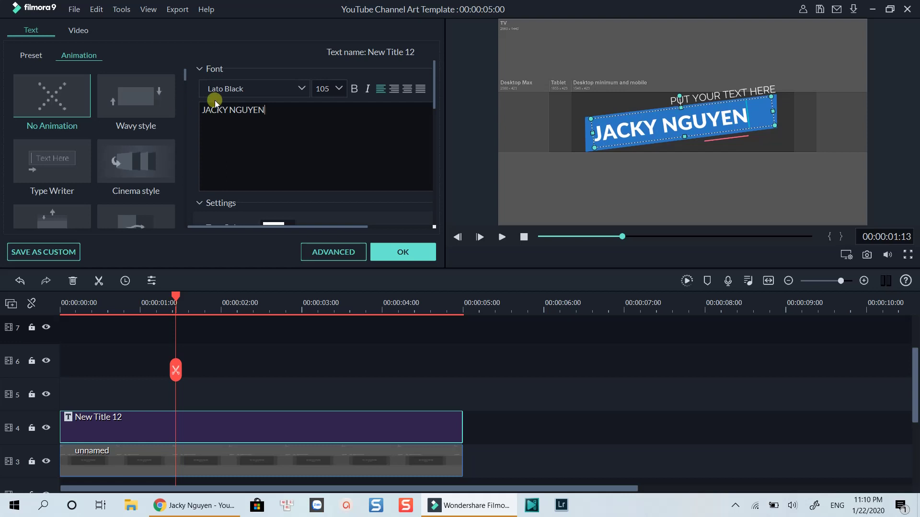
click(301, 89)
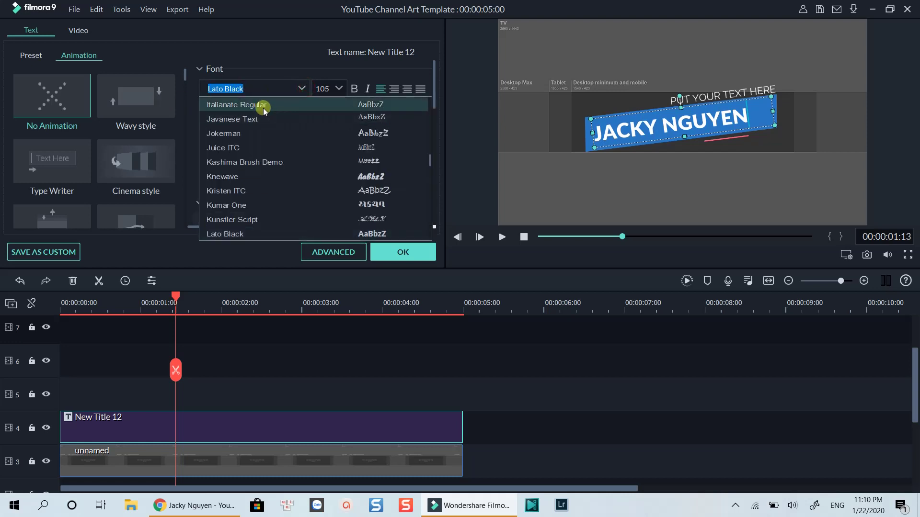
scroll(263, 107, down, 10)
scroll(261, 117, up, 10)
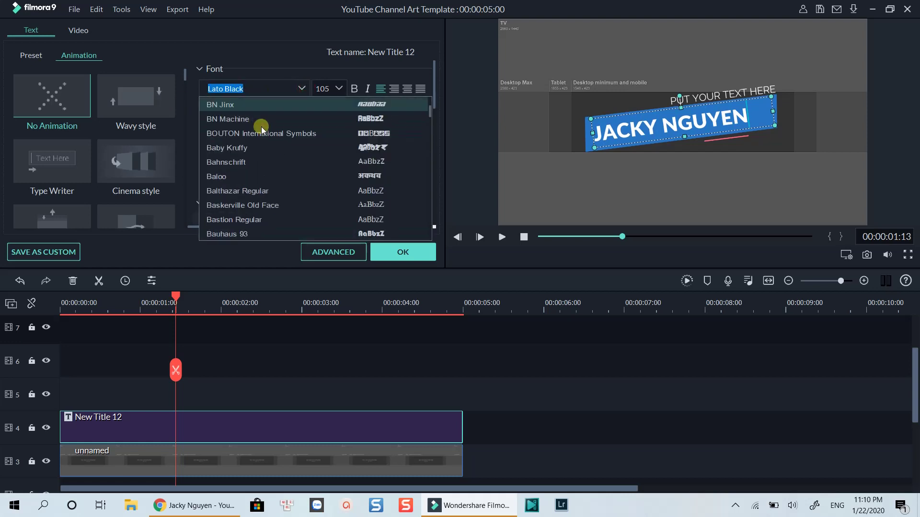
scroll(240, 185, down, 1)
click(237, 206)
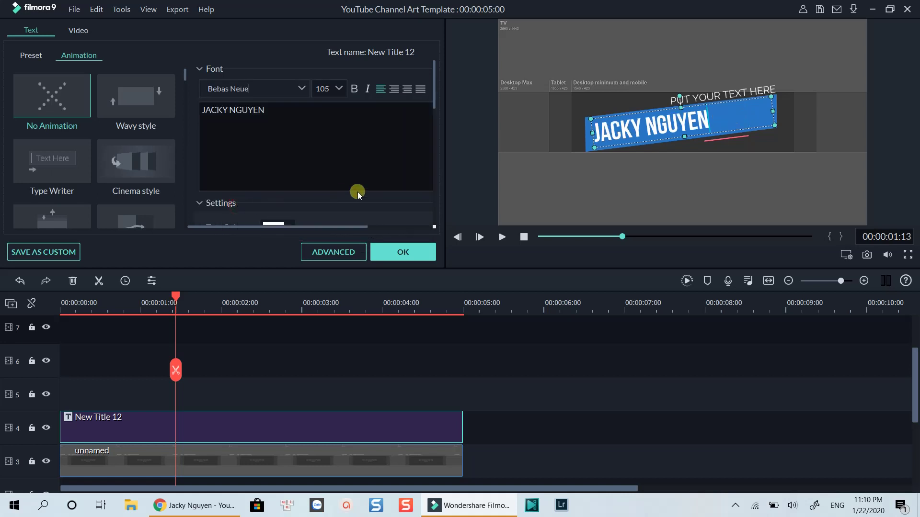
Set the name text's character spacing to 15 in Advanced Text Edit
click(342, 254)
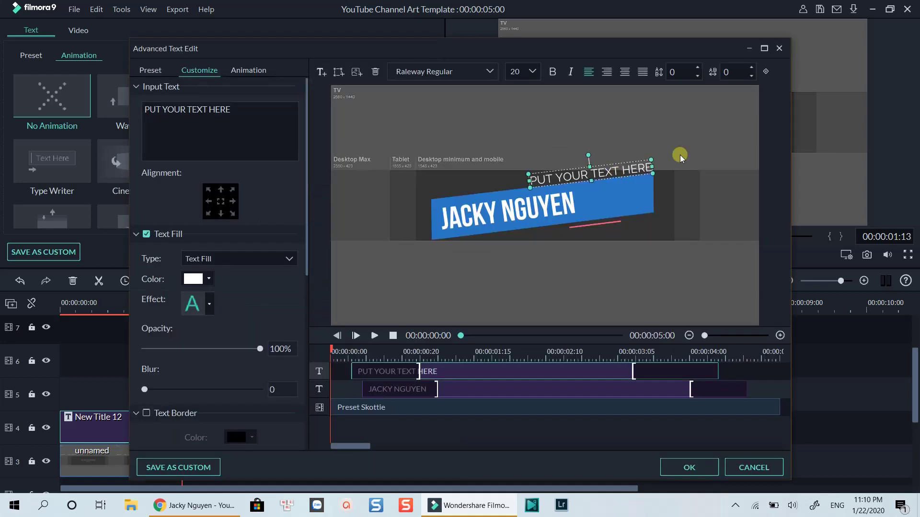
double_click(725, 72)
text(7)
click(461, 247)
key(Up)
key(Up)
key(Up)
key(Up)
key(Up)
key(Up)
key(Up)
key(Up)
key(Up)
key(Up)
key(Up)
key(Up)
key(Up)
key(Up)
key(Up)
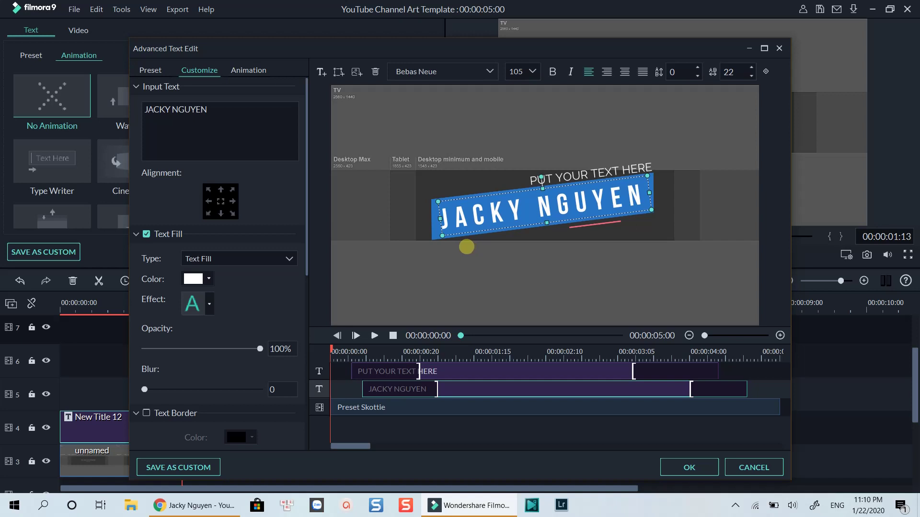
key(Down)
key(Down)
key(Down)
double_click(733, 71)
text(1)
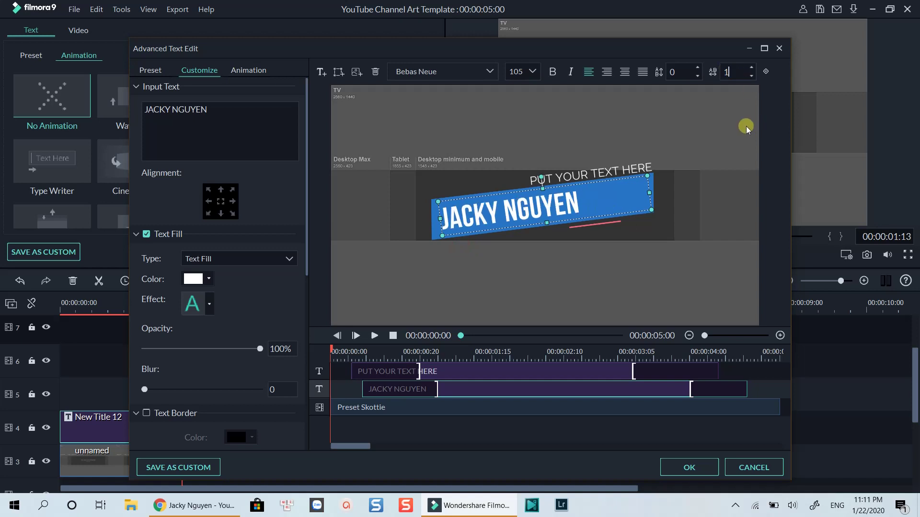
text(5)
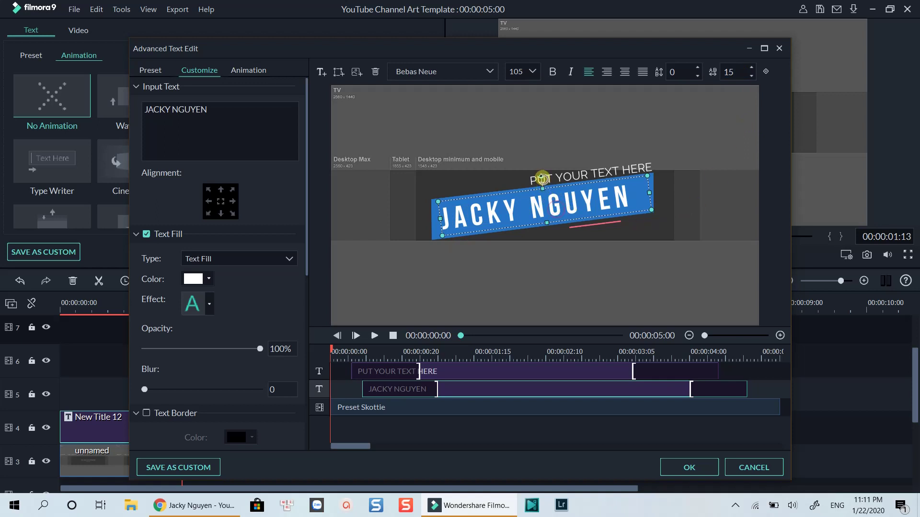
Level the name text, raise the blue banner graphic, and move PUT YOUR TEXT HERE beneath it
drag(541, 178, 545, 177)
click(627, 185)
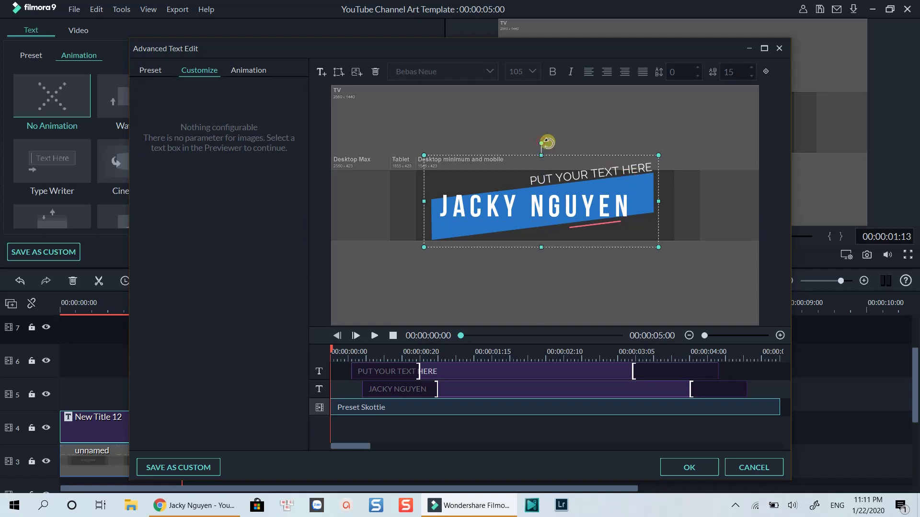
drag(547, 142, 547, 143)
drag(551, 217, 551, 204)
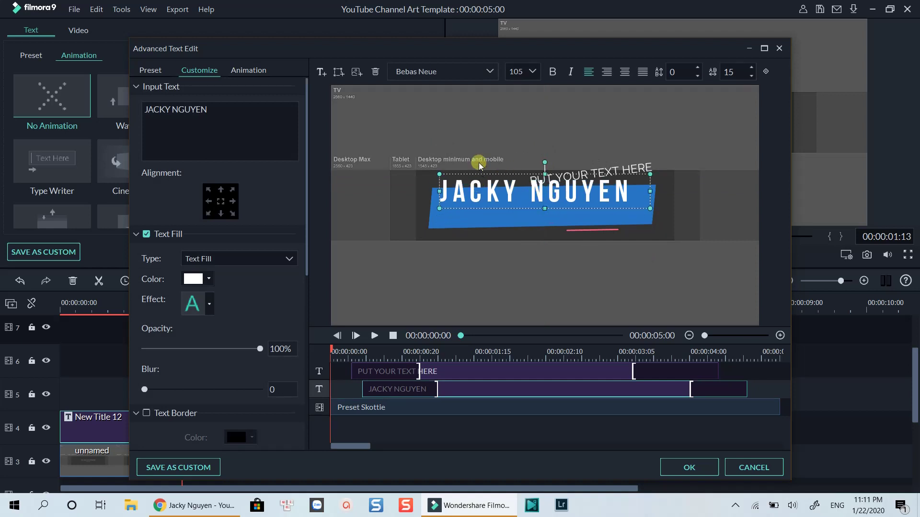
click(507, 221)
drag(506, 221, 513, 203)
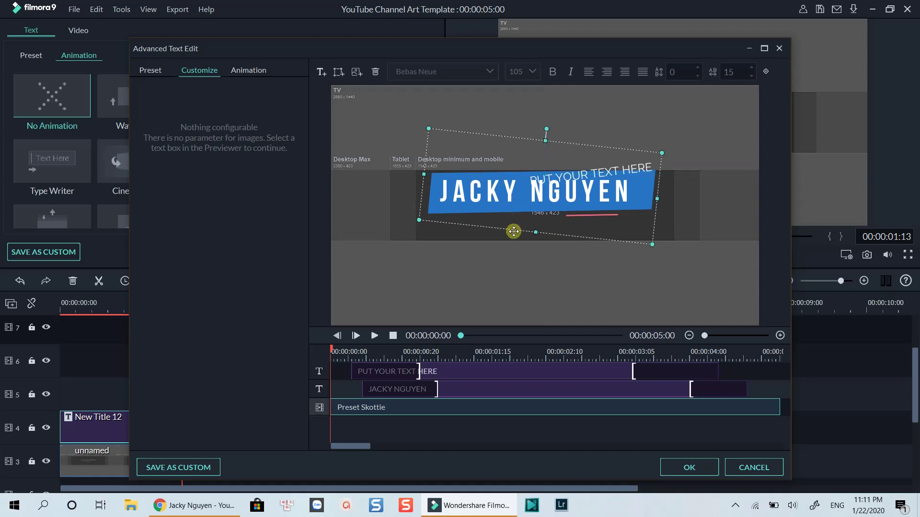
click(507, 250)
drag(593, 176, 527, 230)
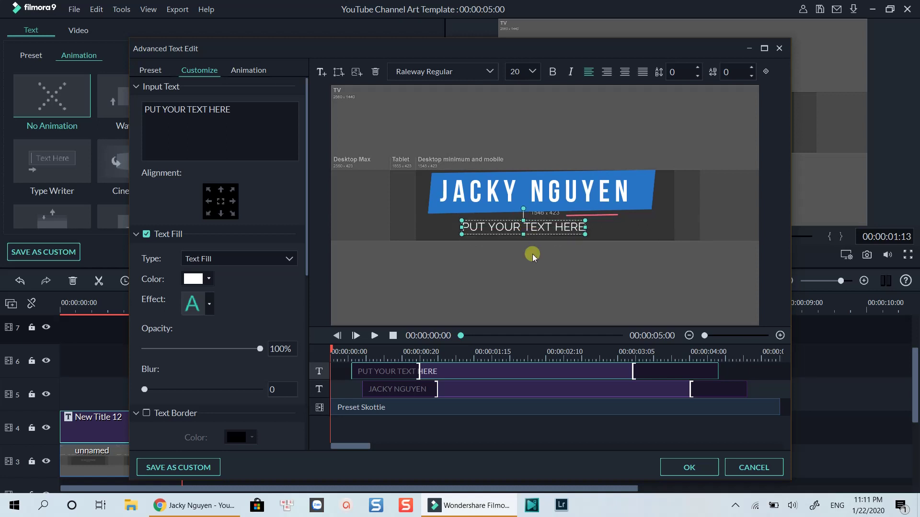
Centre the subtitle on the guide and change its text to 'I SHARE WHAT I LOVE'
click(531, 254)
click(529, 228)
drag(527, 223, 547, 193)
click(540, 202)
click(628, 238)
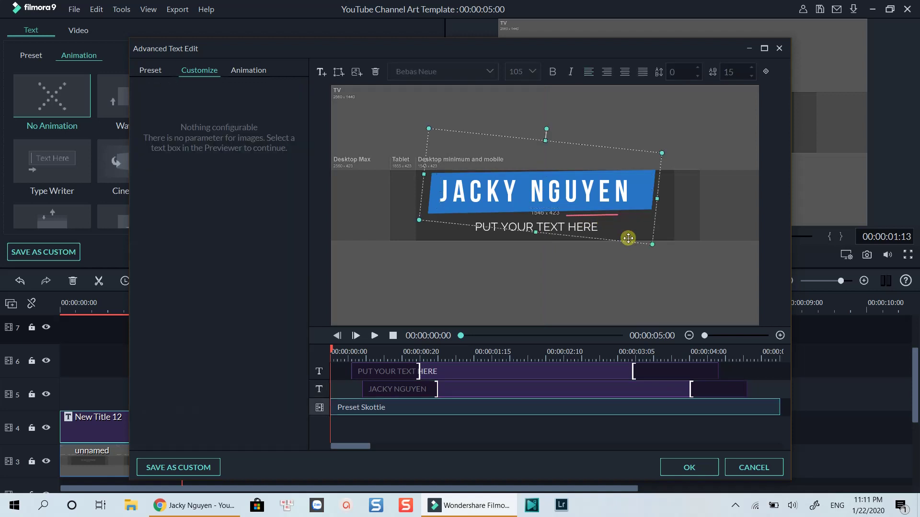
click(566, 227)
drag(251, 109, 98, 109)
text(I SHA)
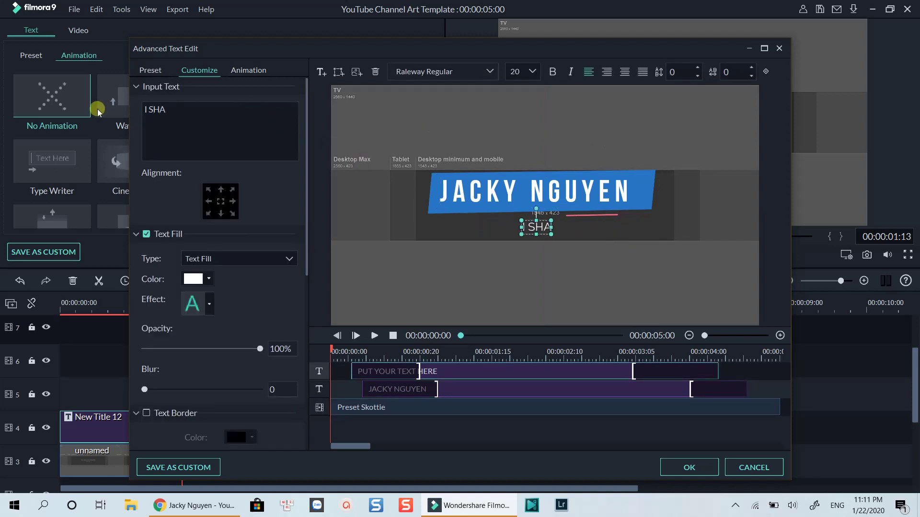
text(RE WHAT I LOVE)
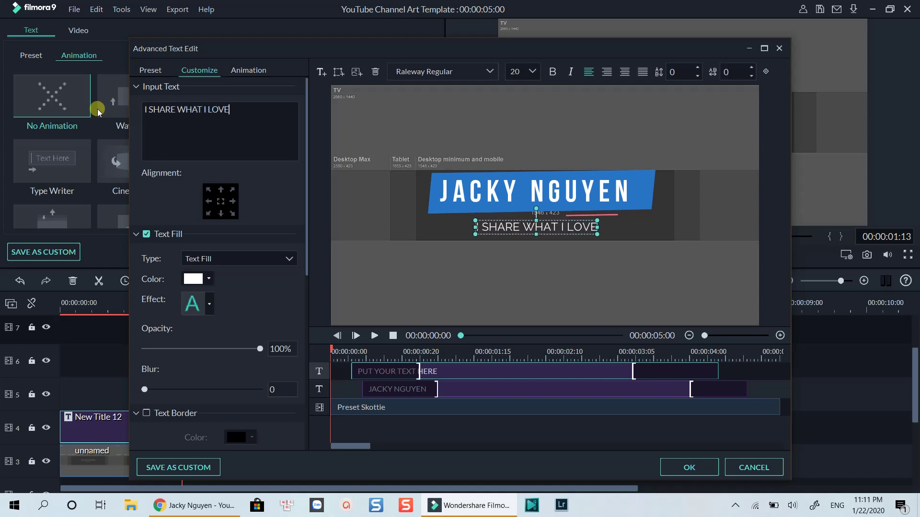
Set the subtitle font to Bebas Neue with letter spacing 10
click(455, 72)
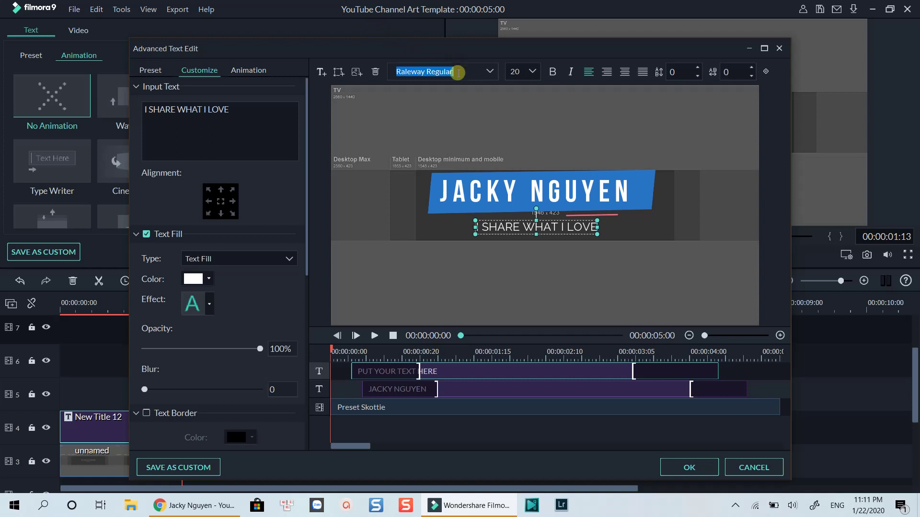
click(488, 74)
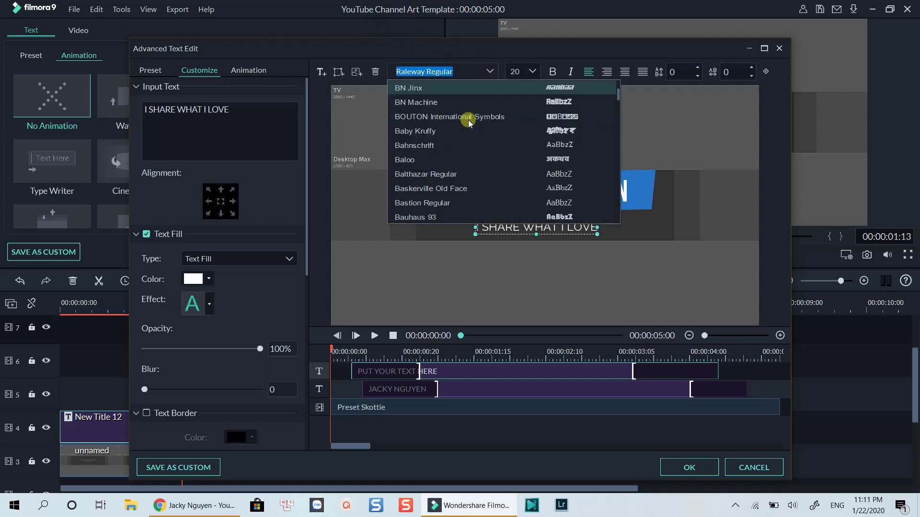
scroll(405, 189, down, 2)
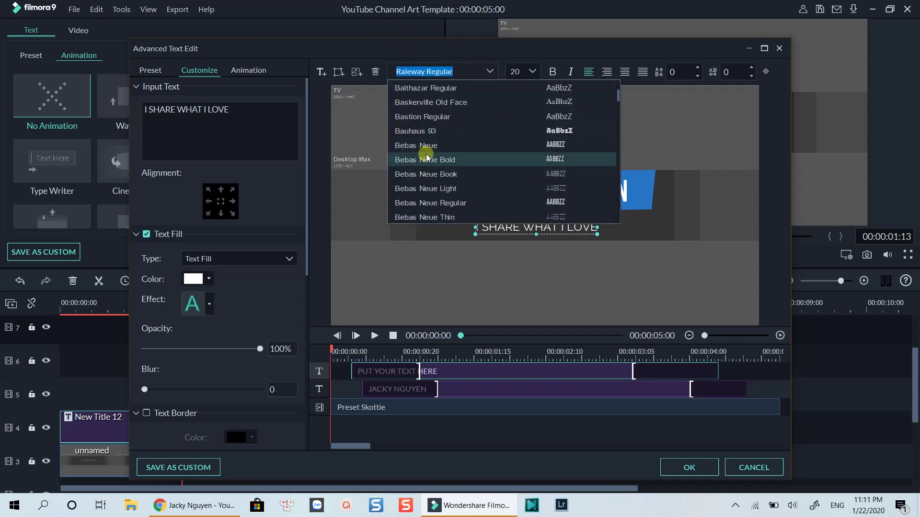
click(426, 148)
double_click(725, 71)
text(10)
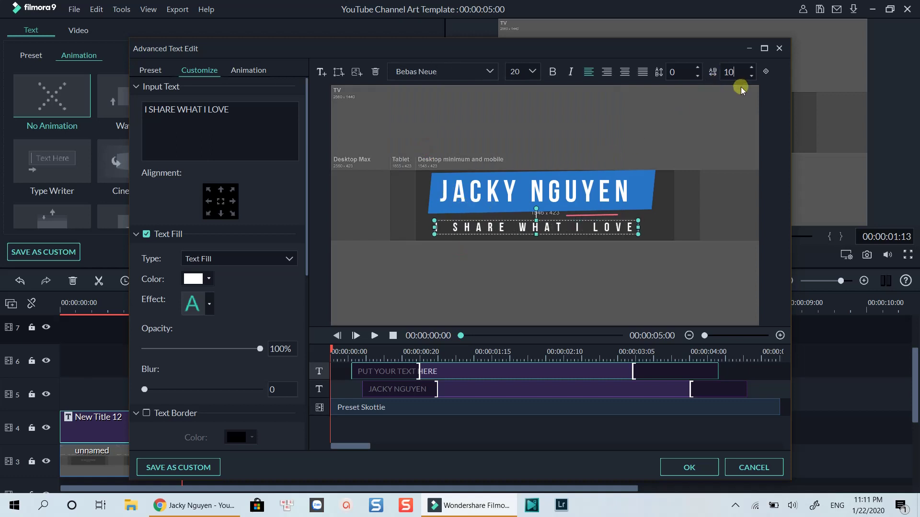
click(568, 265)
click(514, 200)
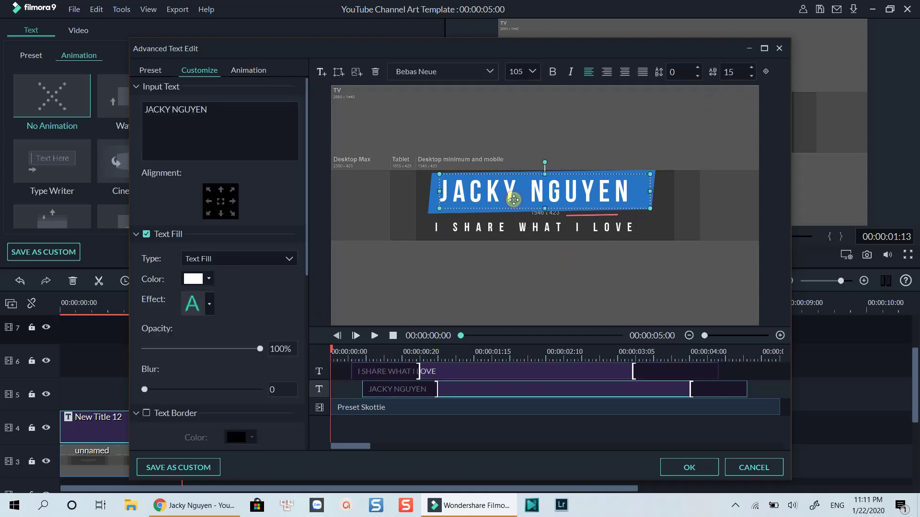
Give the name title a black text border of size 3
drag(307, 190, 302, 263)
click(147, 277)
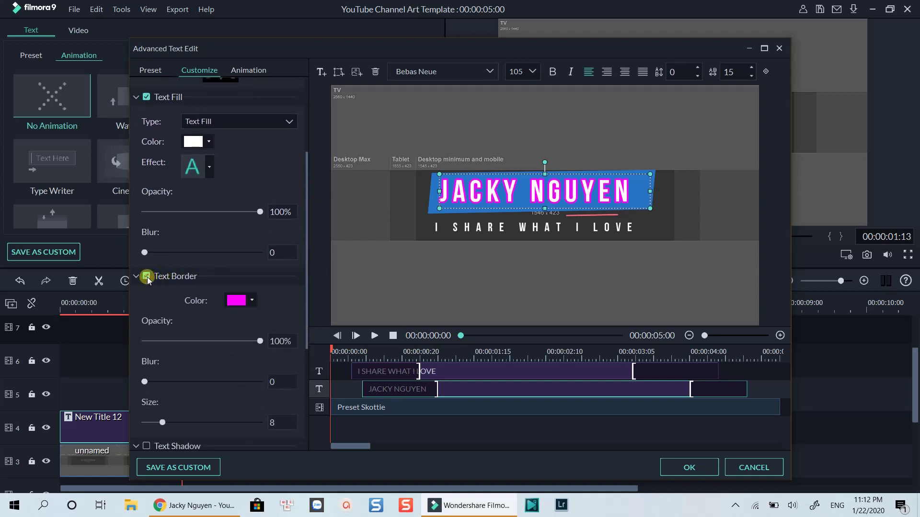
click(252, 300)
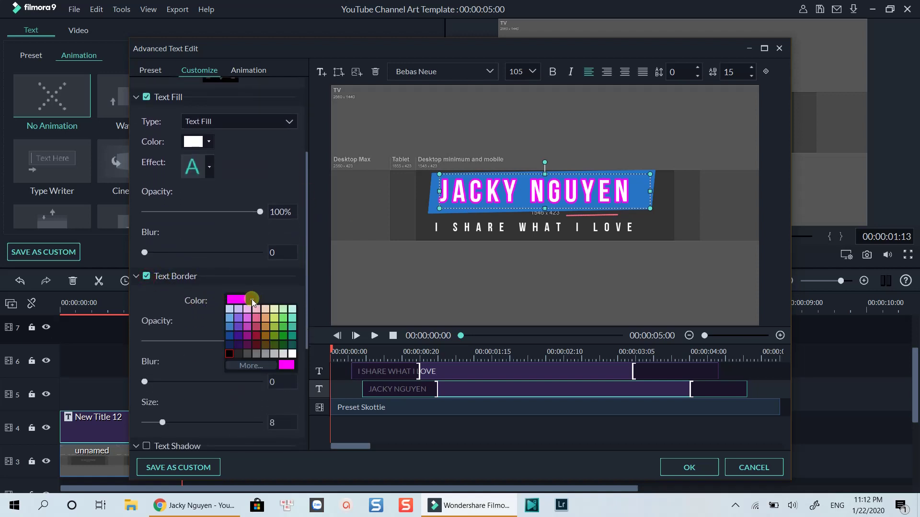
click(231, 354)
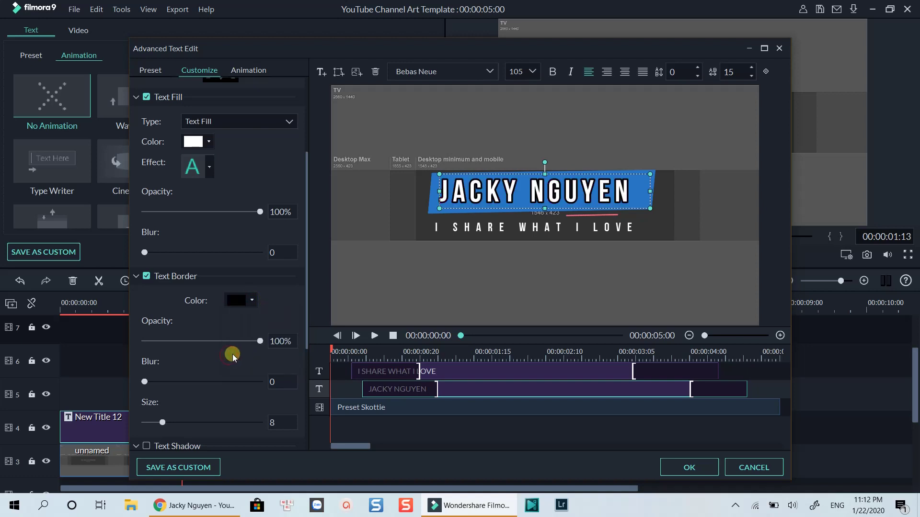
drag(162, 422, 149, 423)
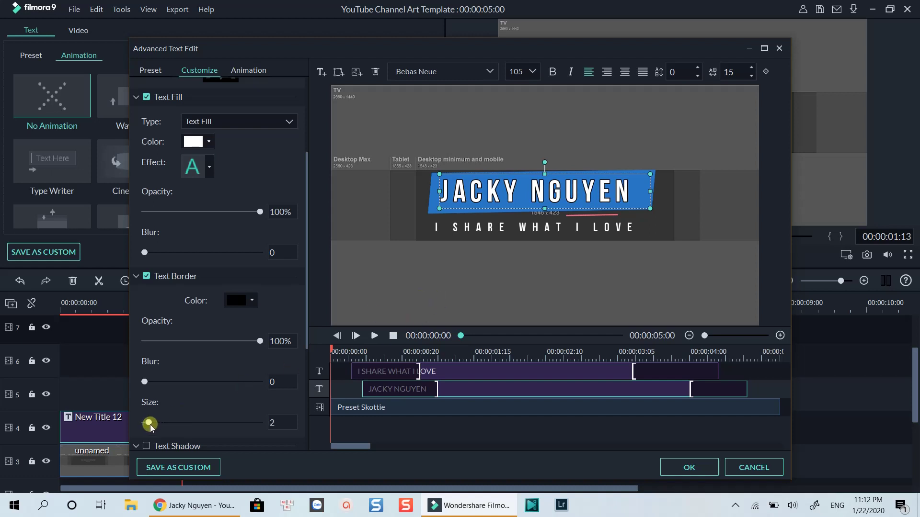
drag(150, 423, 153, 424)
click(475, 297)
Add the same black size-3 text border to the I SHARE WHAT I LOVE subtitle
click(489, 227)
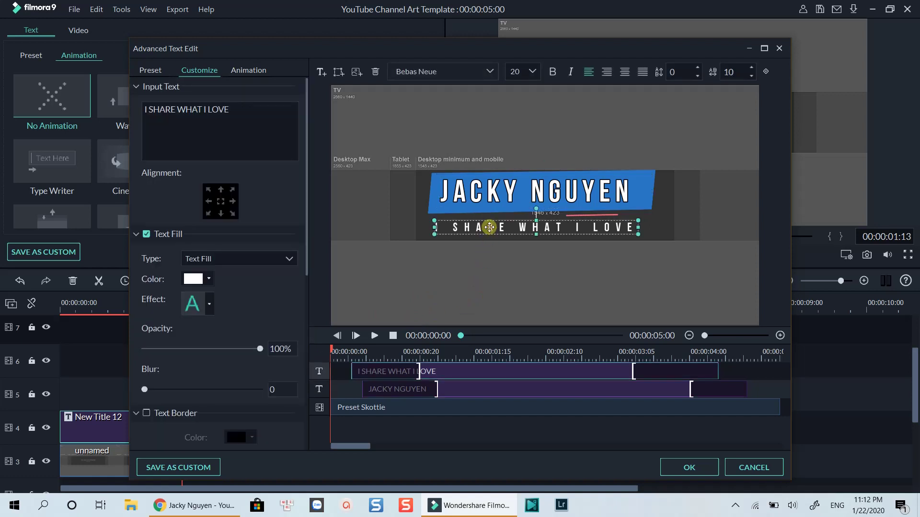
click(146, 413)
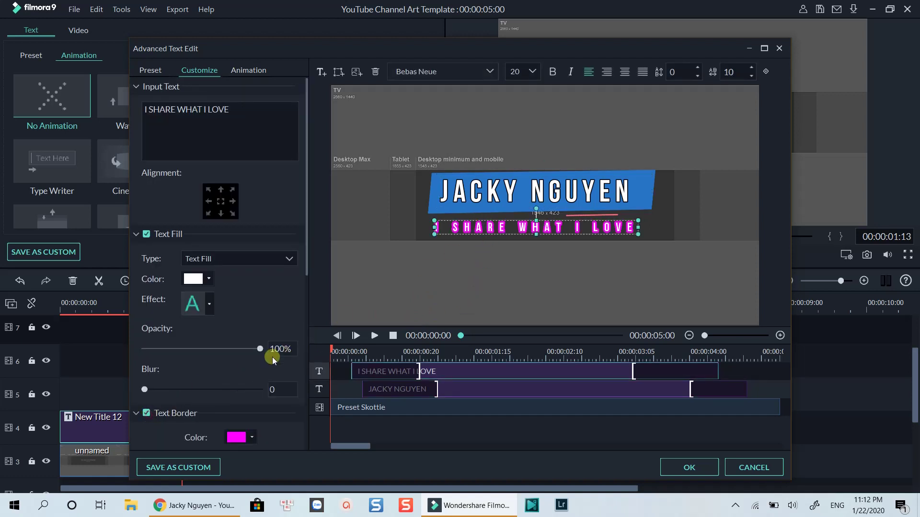
drag(307, 256, 304, 318)
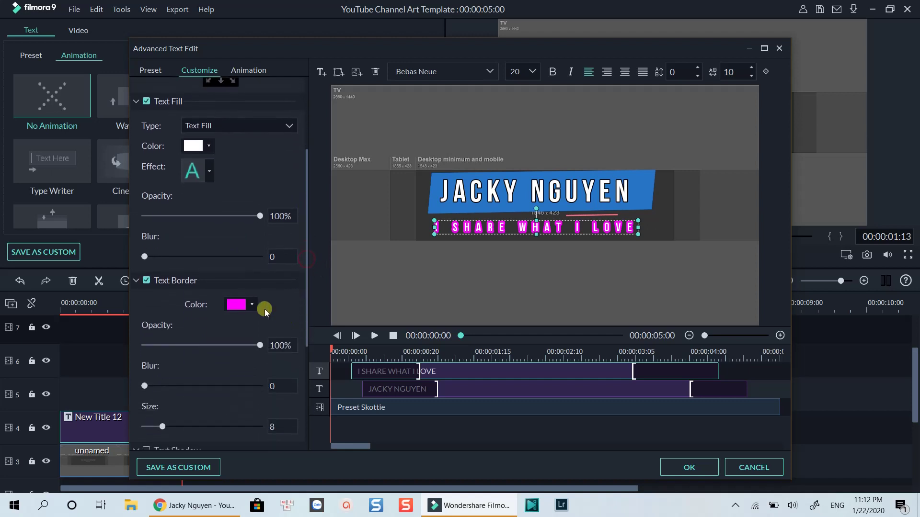
click(252, 305)
click(229, 359)
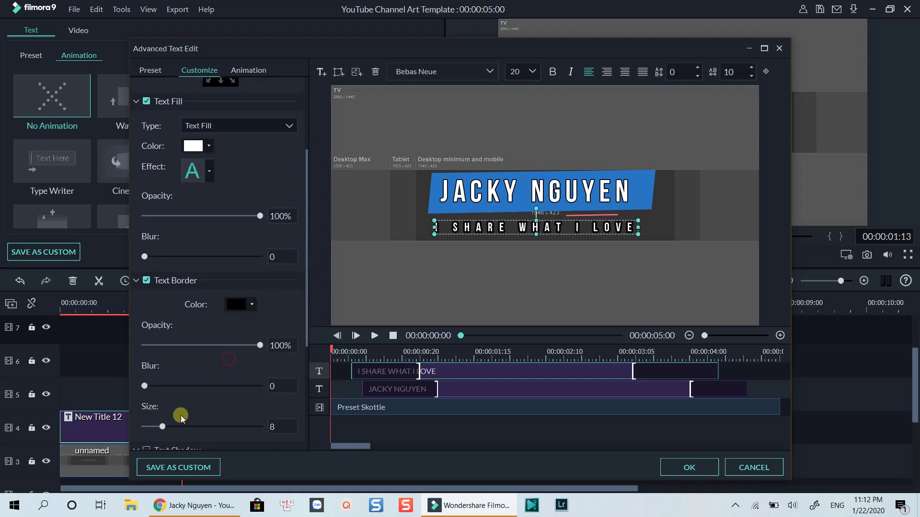
drag(160, 426, 150, 430)
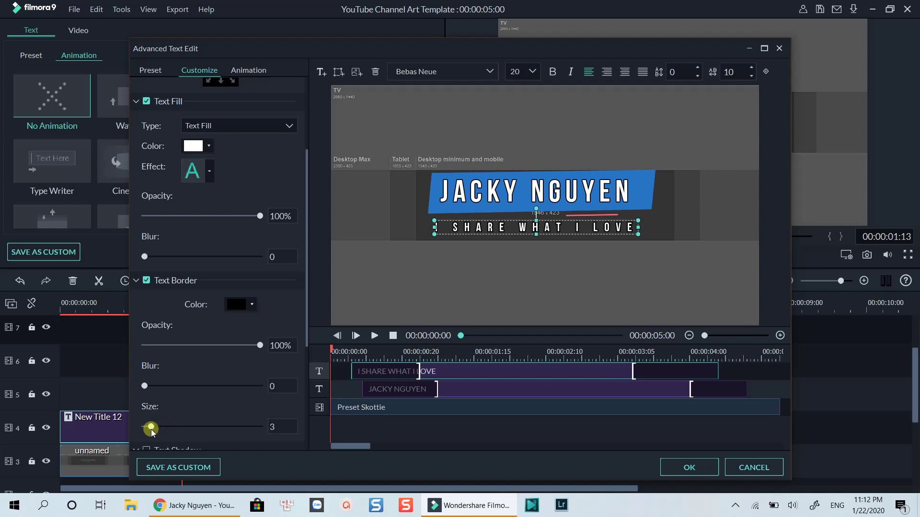
click(551, 281)
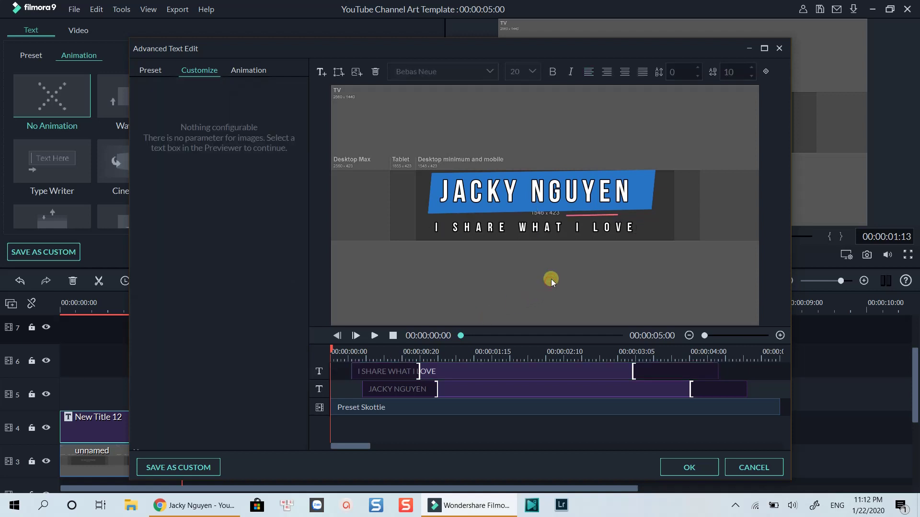
click(552, 203)
click(561, 229)
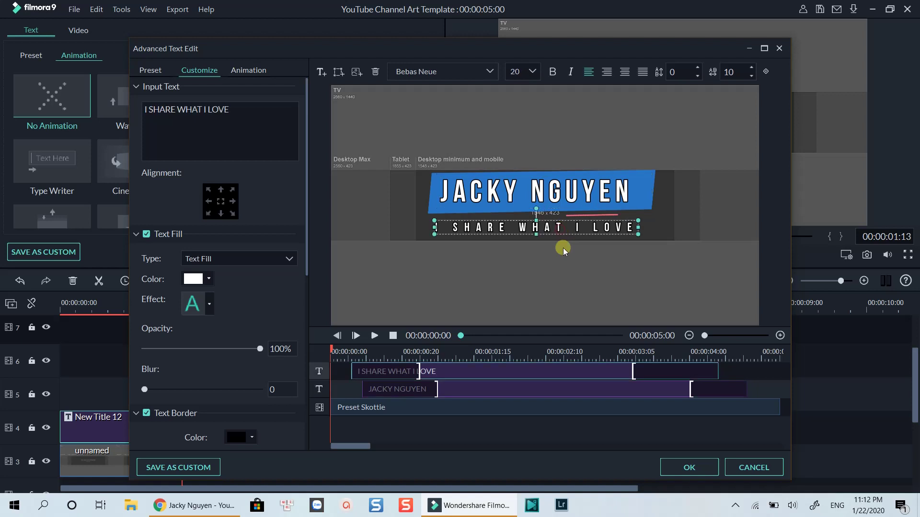
click(568, 284)
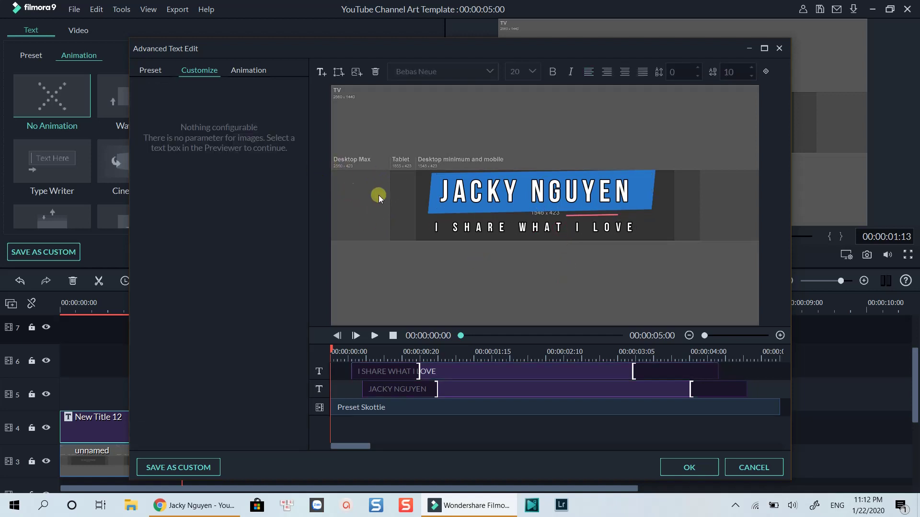
Apply the text edits and place the profile photo from Media on track 5
click(689, 467)
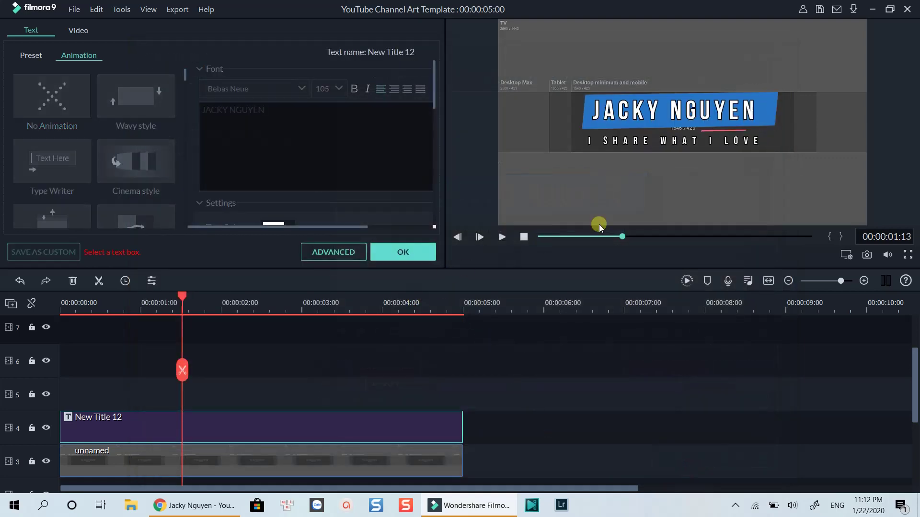
click(683, 347)
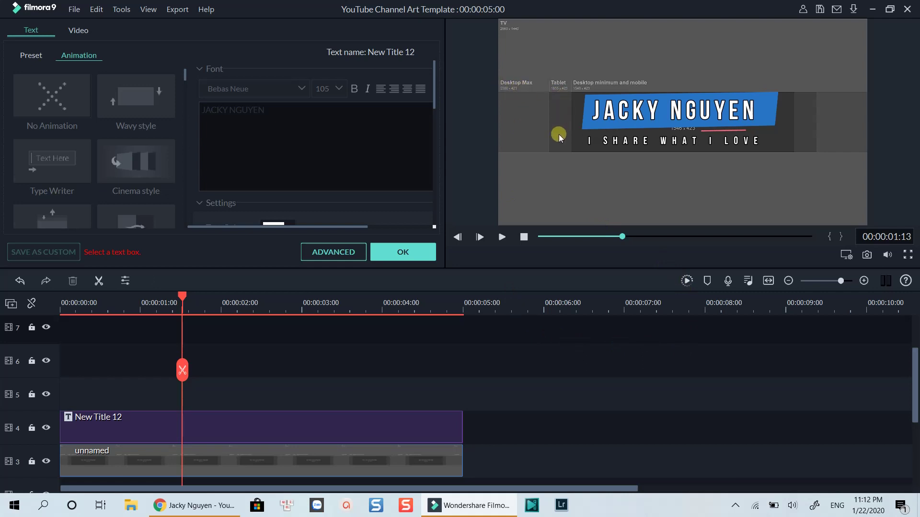
click(405, 253)
click(20, 37)
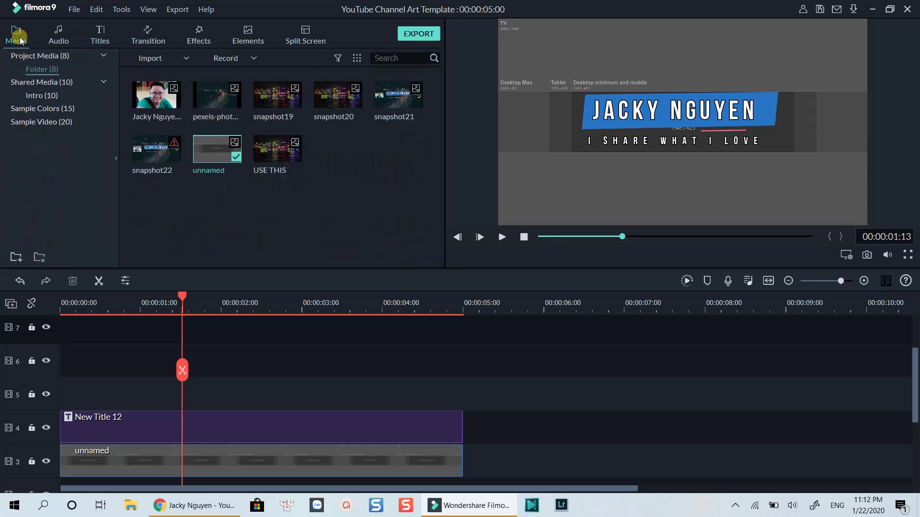
click(176, 103)
drag(176, 103, 55, 406)
Shrink the profile photo into a small box left of the name title
click(151, 386)
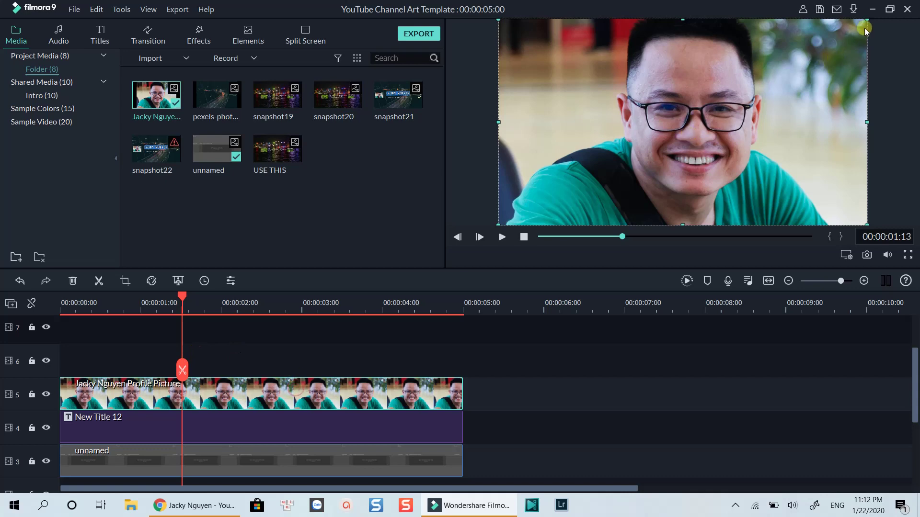
drag(866, 21, 567, 121)
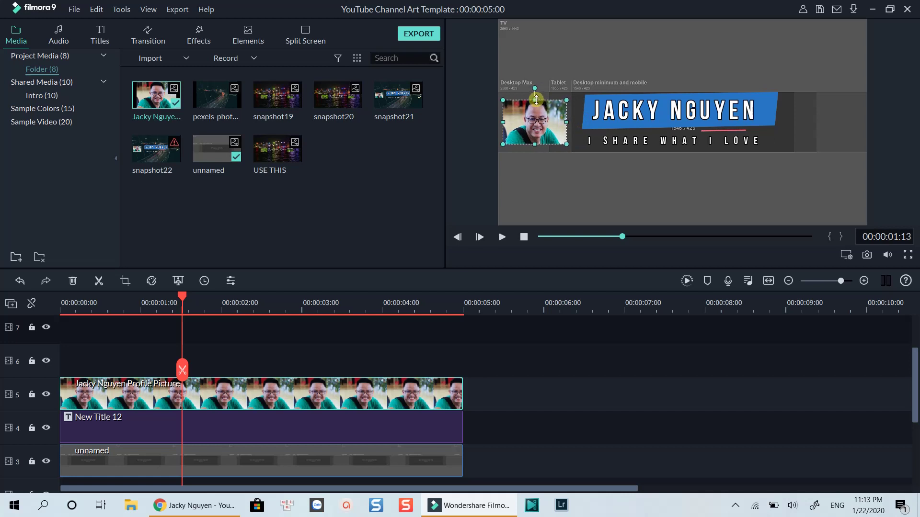
drag(536, 99, 535, 98)
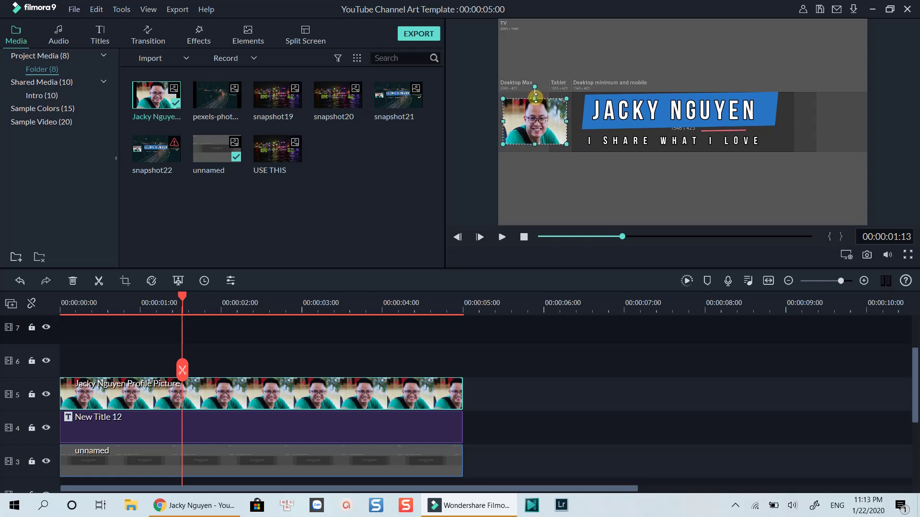
click(540, 163)
click(543, 134)
Apply the Utility Border effect to the profile photo with size 7 and blur 2
click(198, 36)
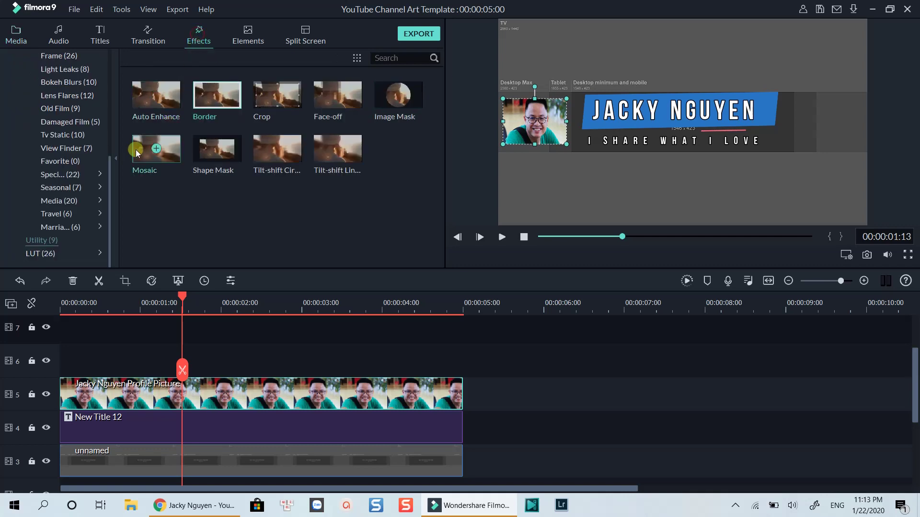
click(32, 240)
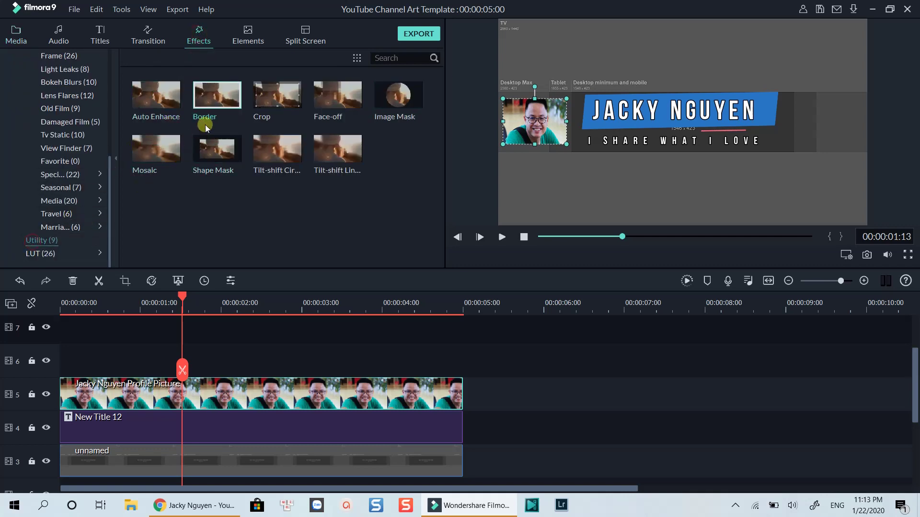
drag(208, 123, 126, 394)
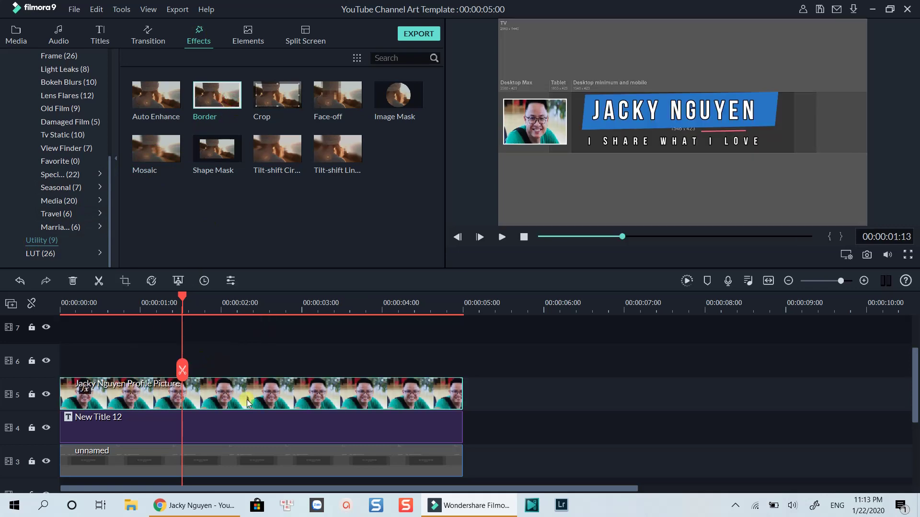
double_click(247, 401)
click(14, 158)
click(14, 159)
drag(436, 113, 433, 154)
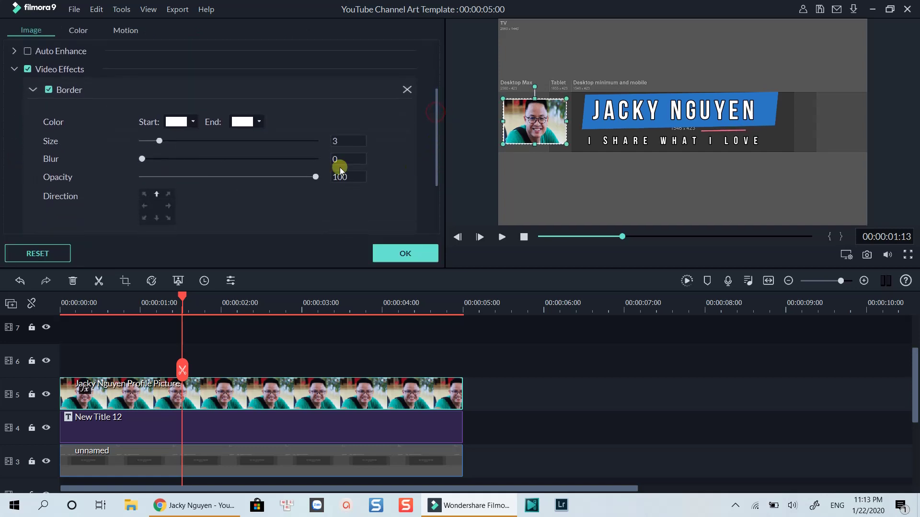
drag(160, 141, 183, 142)
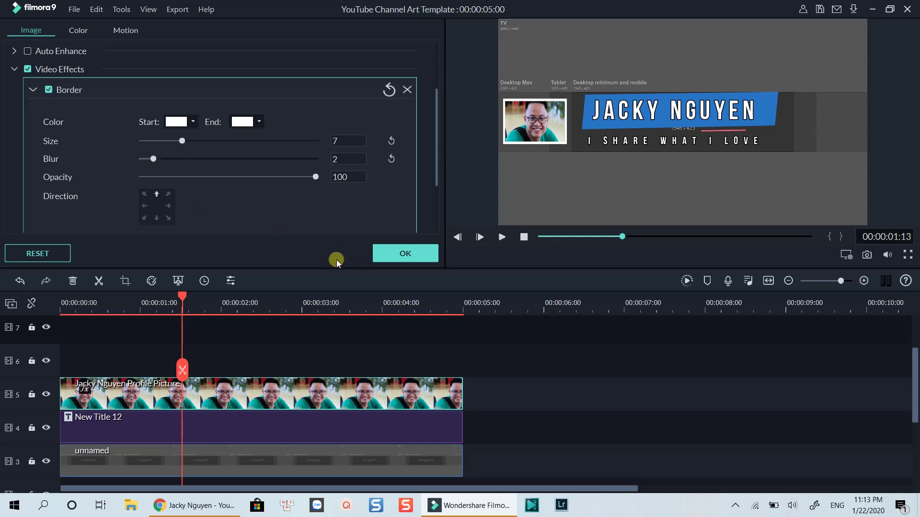
click(400, 254)
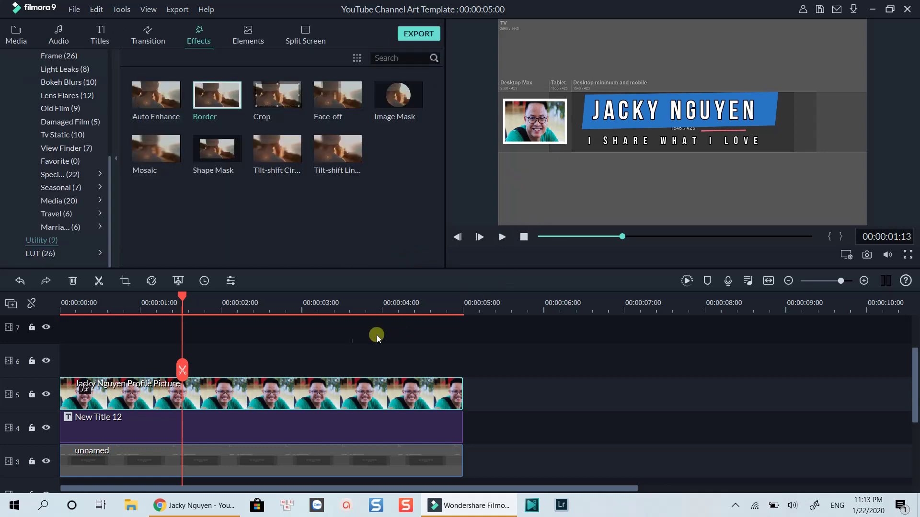
Add a Default Title on track 6 reading 'FOLLOW ME'
click(276, 345)
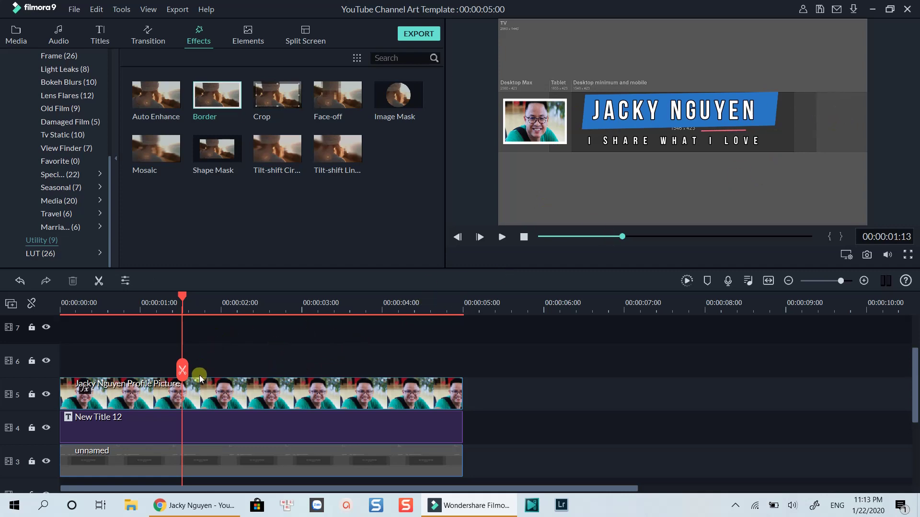
click(100, 34)
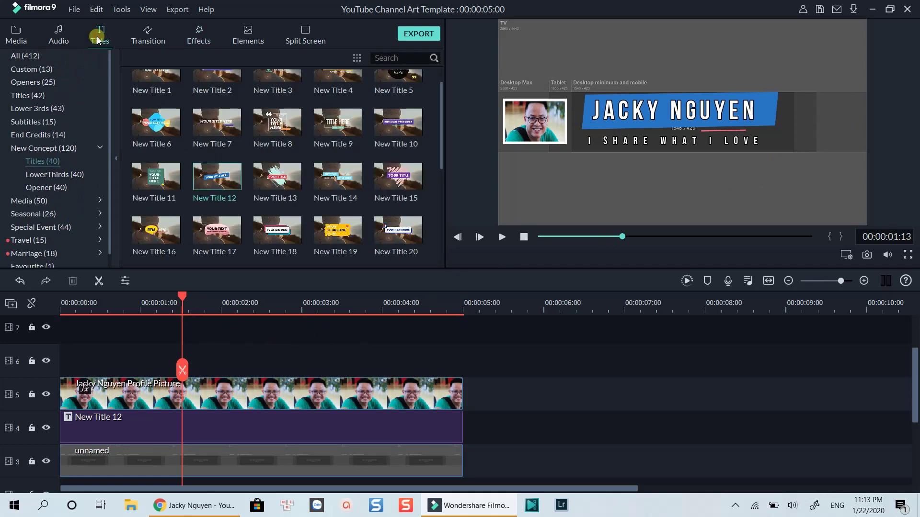
click(29, 95)
drag(156, 98, 58, 373)
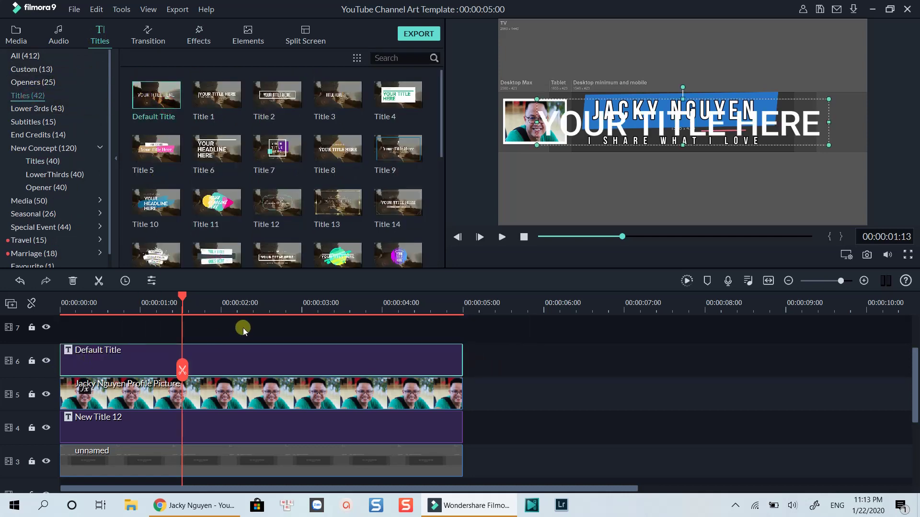
double_click(236, 368)
drag(287, 115, 180, 111)
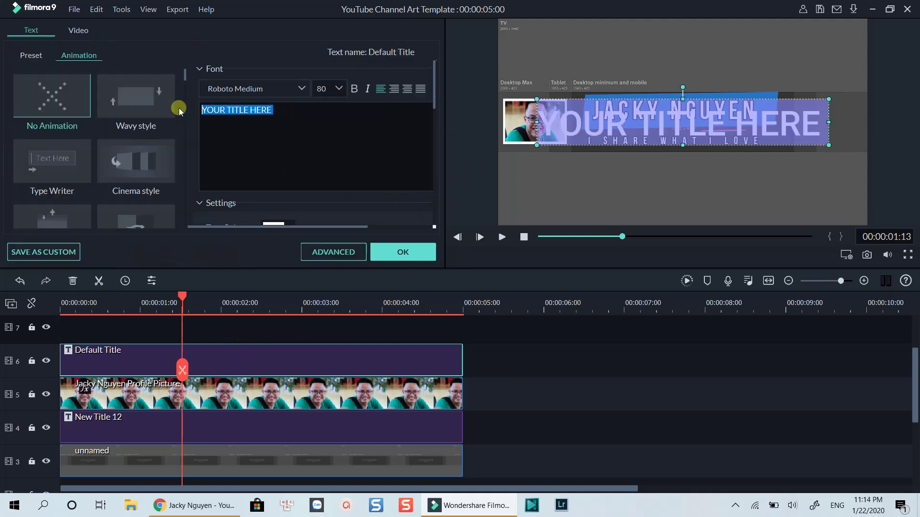
text(FOLLOW ME)
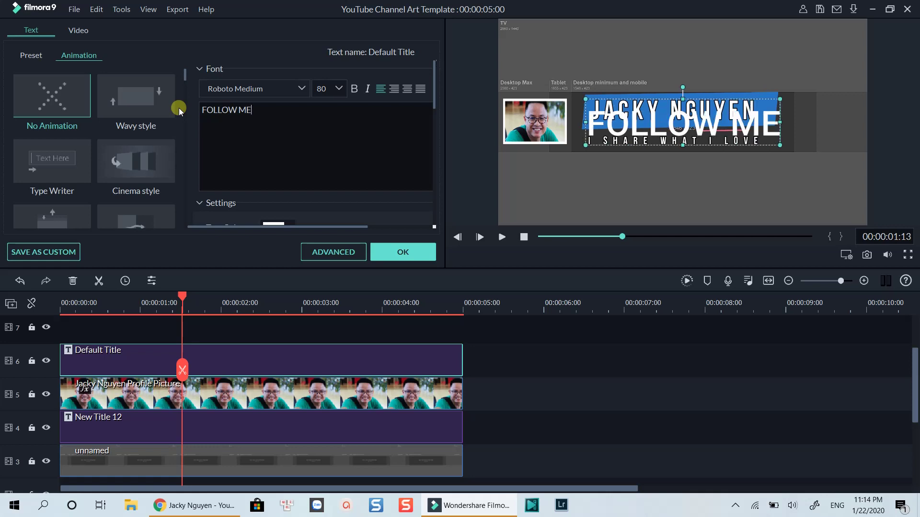
Style FOLLOW ME in Bebas Neue, size 24, with a thin black border
click(302, 88)
scroll(244, 128, up, 10)
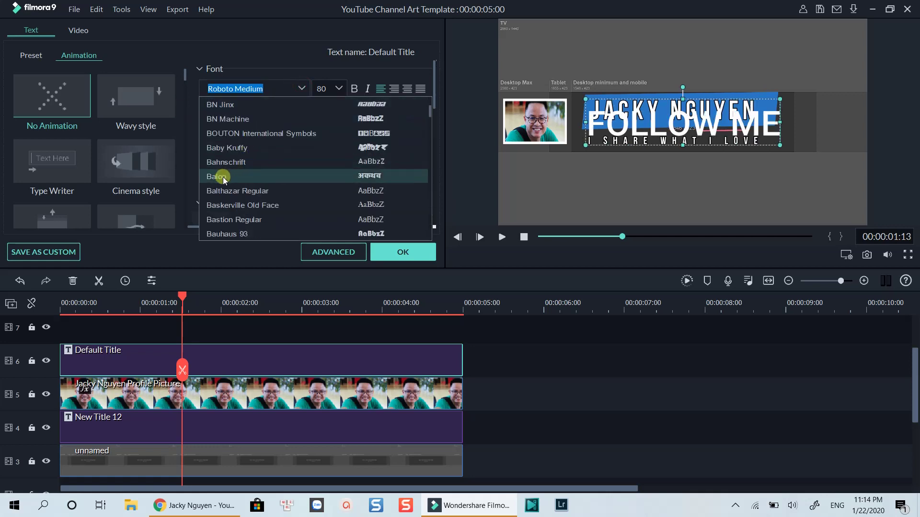
scroll(220, 174, down, 1)
click(226, 211)
click(323, 252)
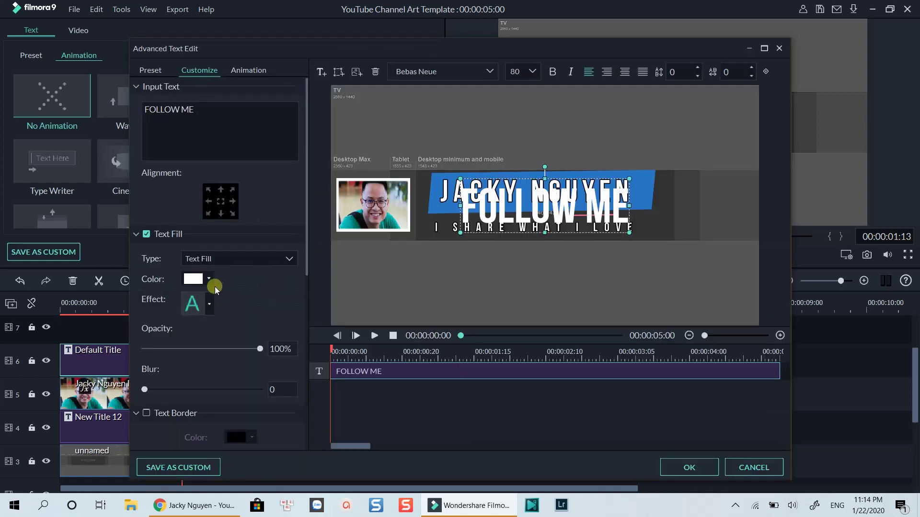
scroll(220, 307, down, 3)
click(240, 322)
click(229, 386)
scroll(163, 359, down, 2)
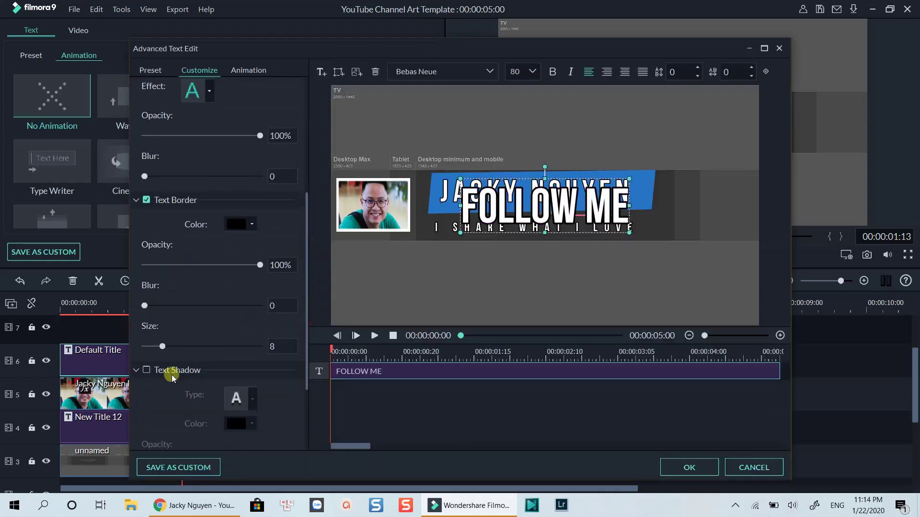
drag(163, 349, 154, 352)
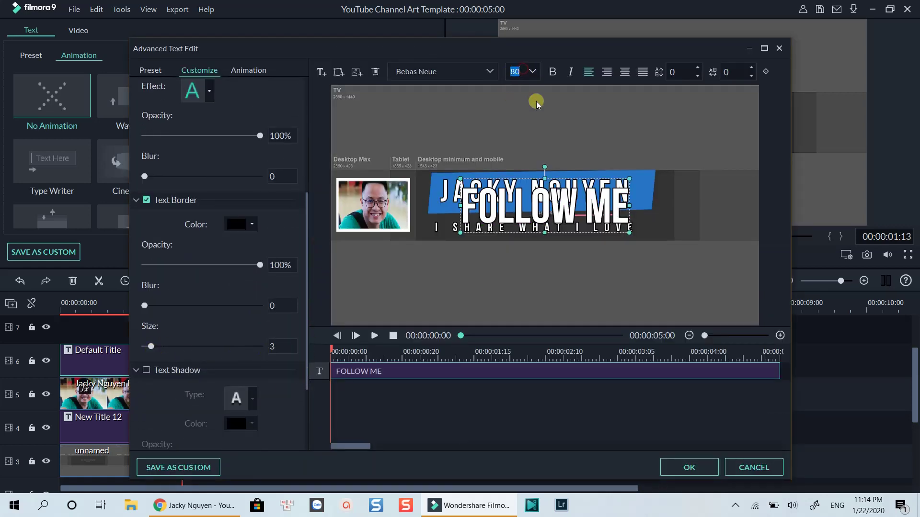
text(24)
key(Return)
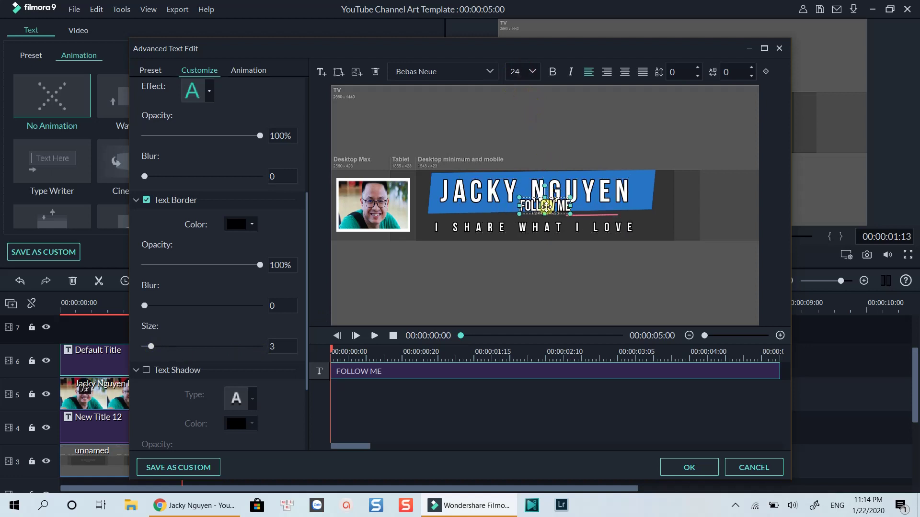
Move FOLLOW ME to the banner's right side and confirm the title edits
drag(551, 196, 716, 192)
click(704, 236)
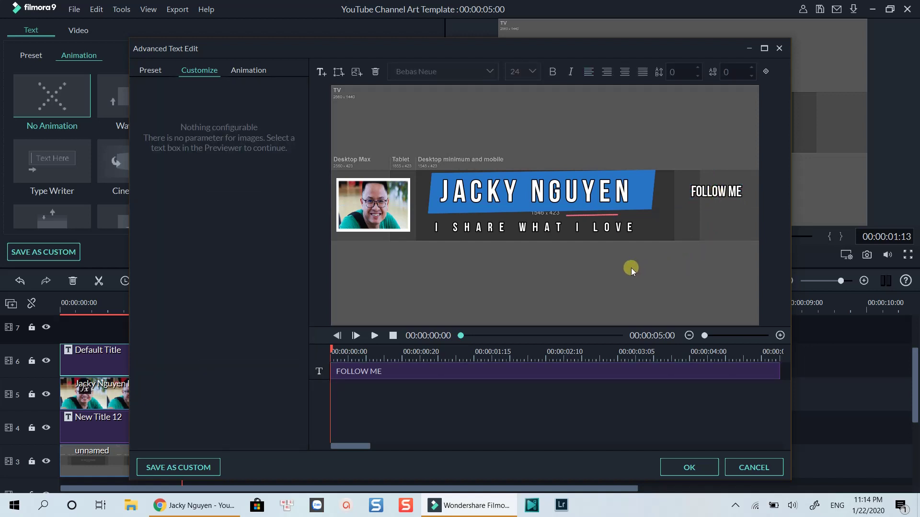
click(674, 468)
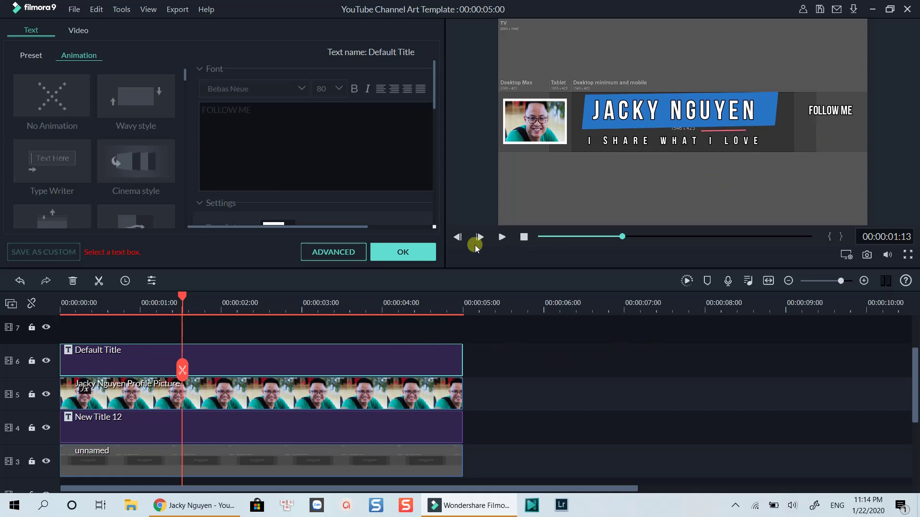
click(420, 252)
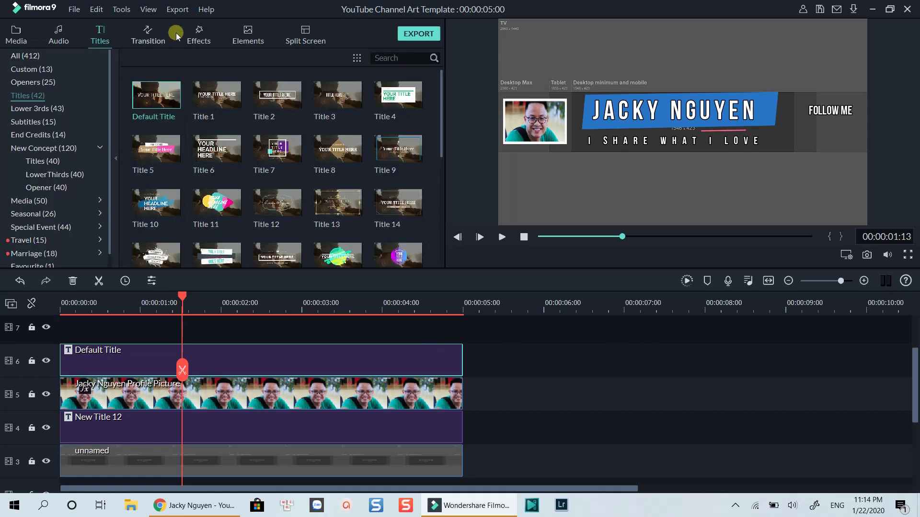
Place a small curved tutorial arrow under FOLLOW ME, tinted yellow with colour temperature 100
click(248, 34)
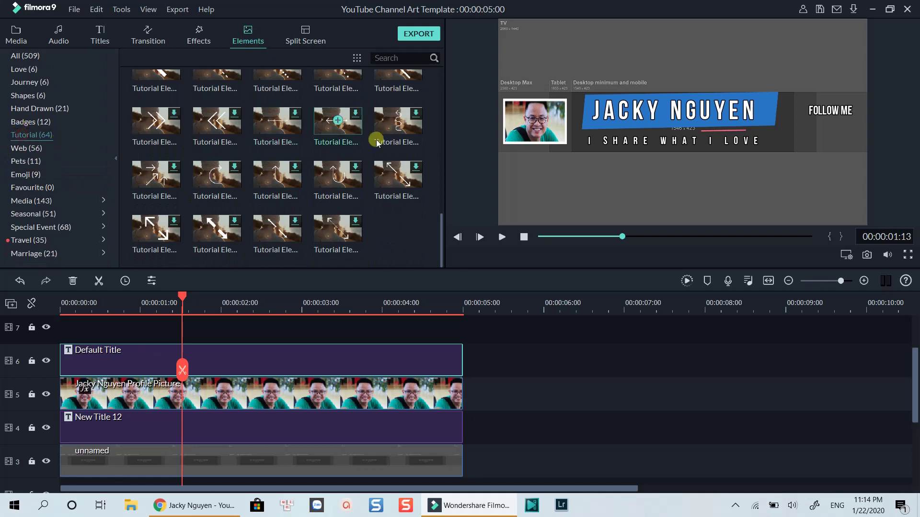
drag(441, 237, 441, 91)
drag(408, 213, 56, 415)
drag(785, 20, 823, 131)
double_click(266, 415)
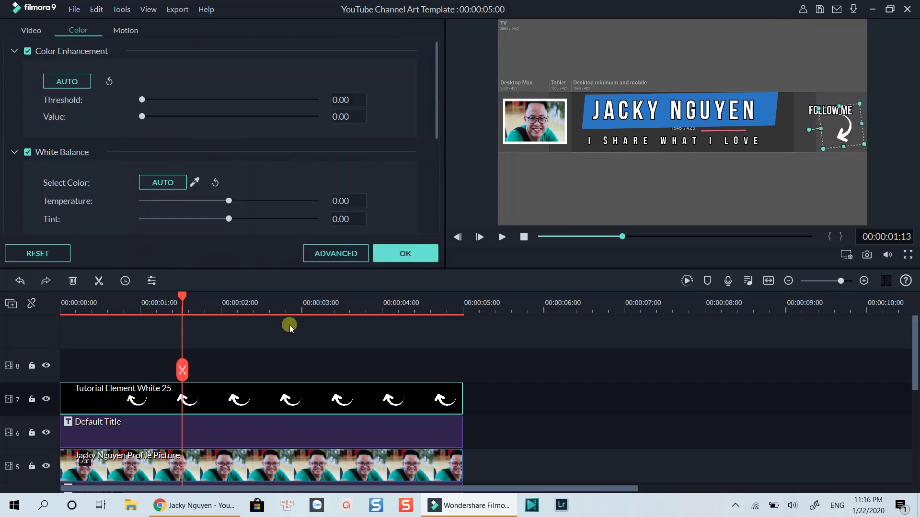
drag(228, 200, 316, 201)
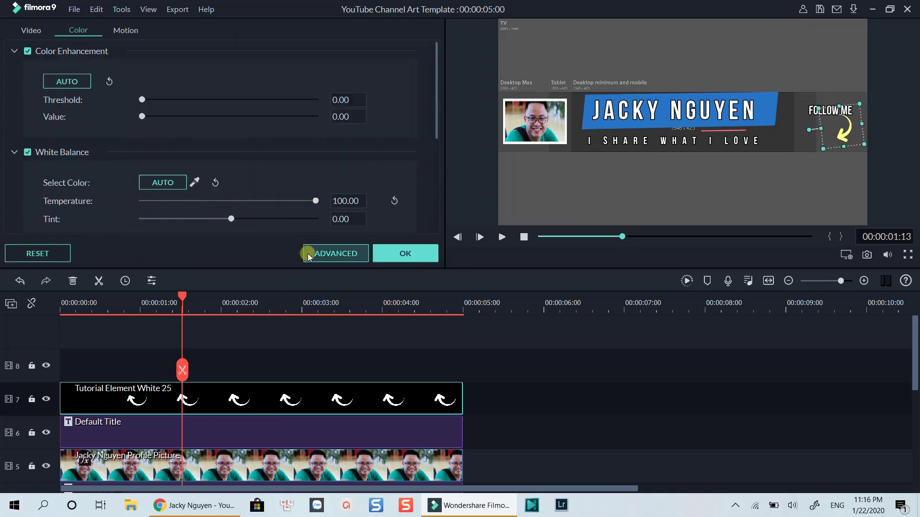
click(405, 253)
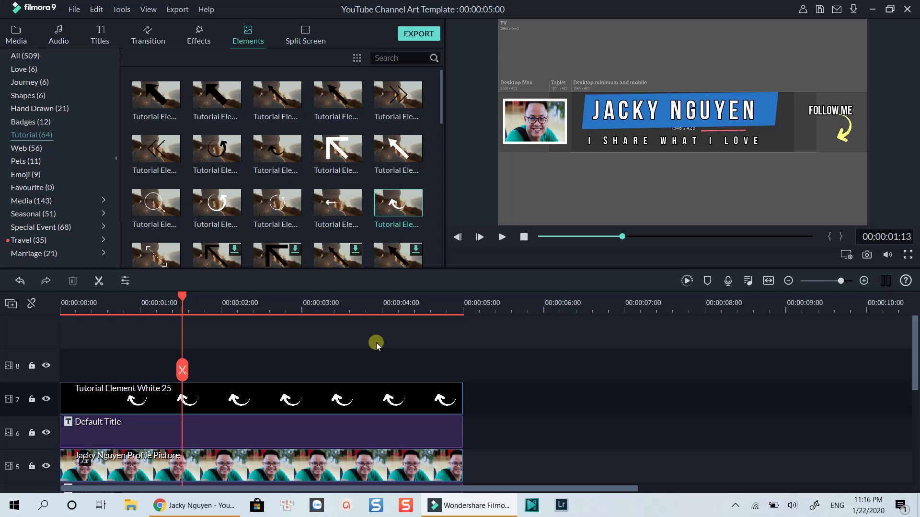
Move the unnamed clip to track 2, put the night-city photo on track 3, and snapshot the banner
scroll(376, 343, down, 3)
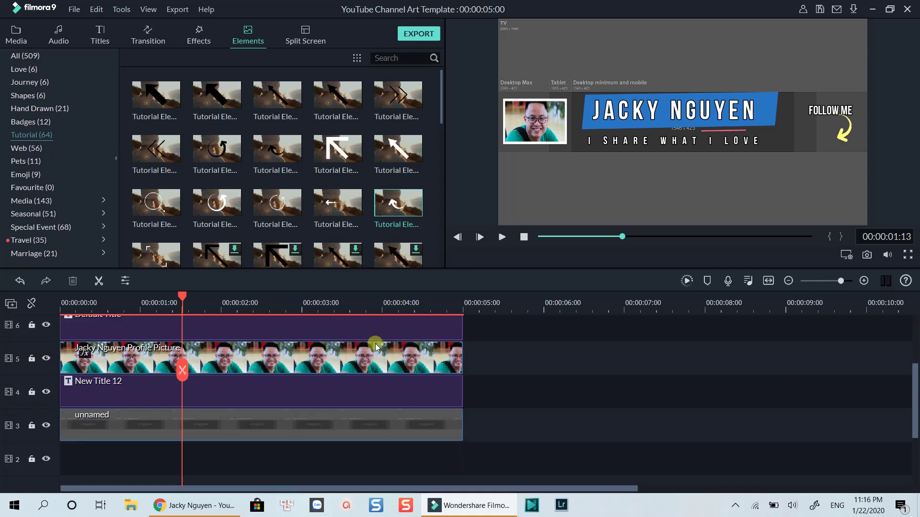
click(216, 427)
drag(216, 426, 212, 456)
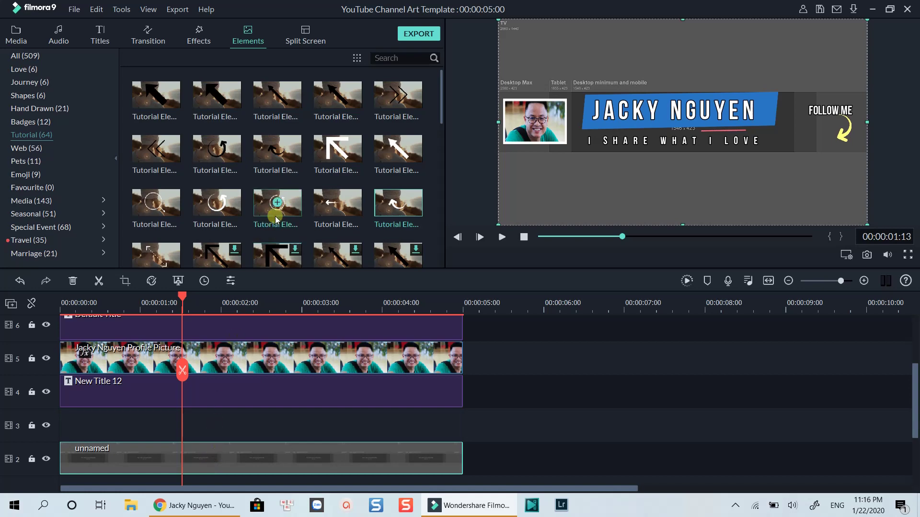
click(15, 30)
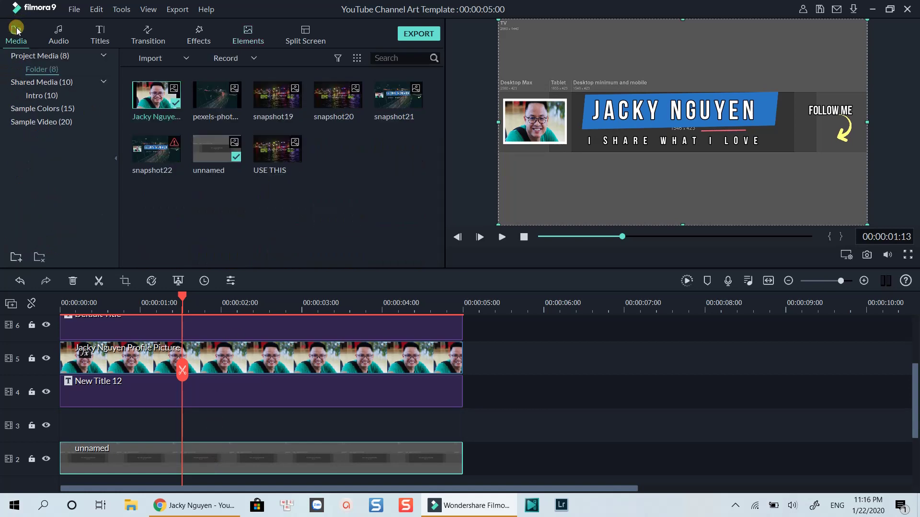
click(227, 105)
drag(226, 104, 60, 438)
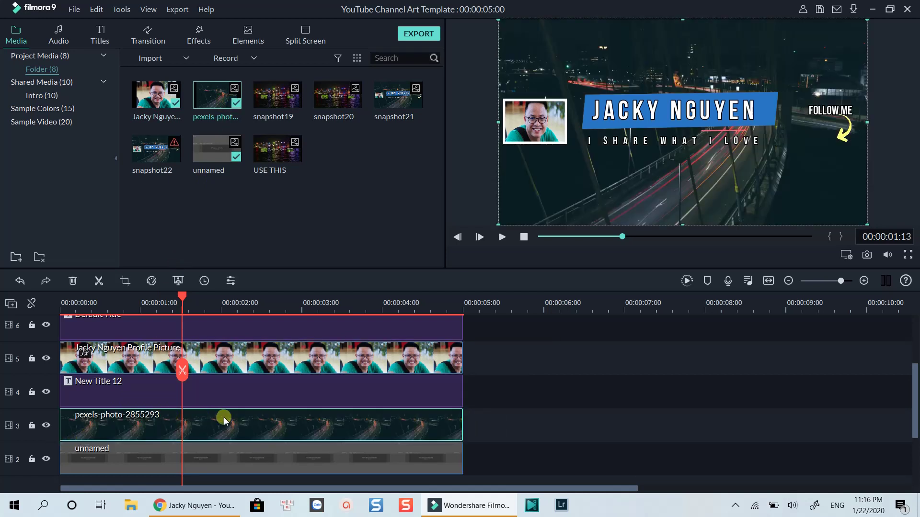
click(293, 307)
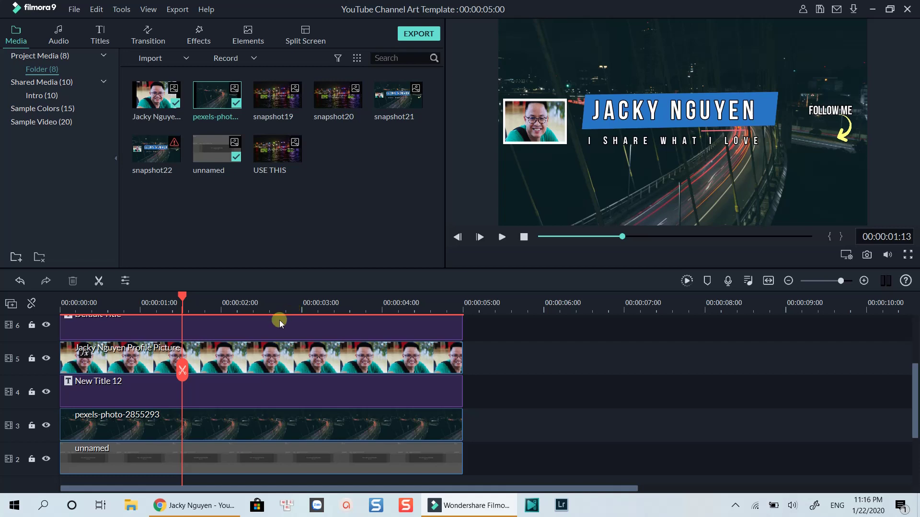
click(868, 255)
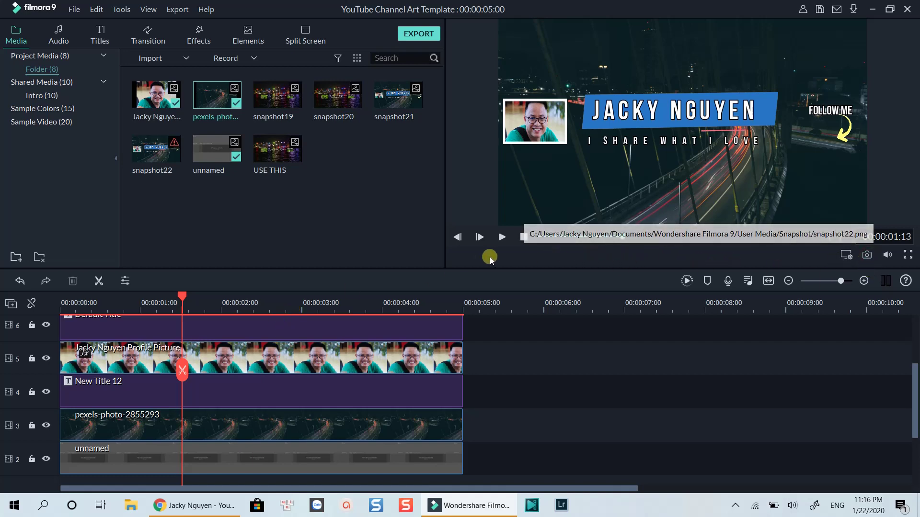
click(273, 198)
Upload snapshot22.png from the computer as the YouTube channel art
click(178, 158)
right_click(170, 150)
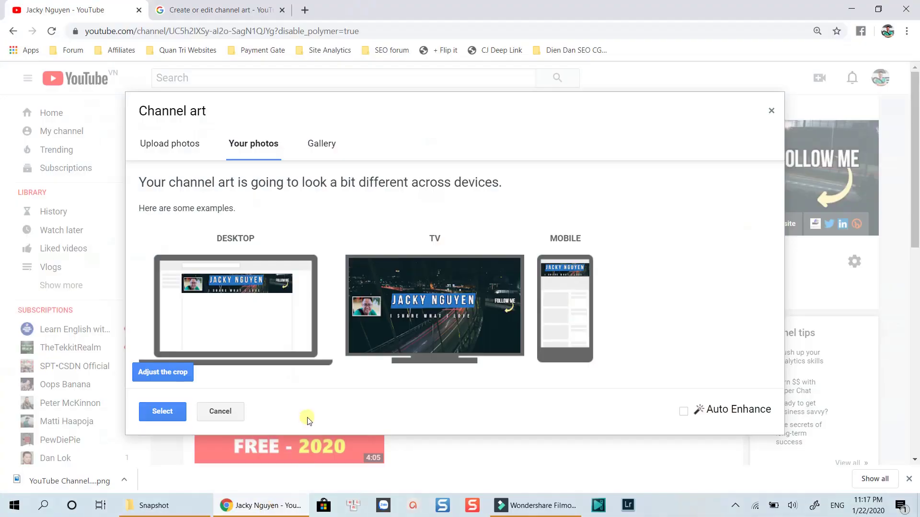
click(865, 130)
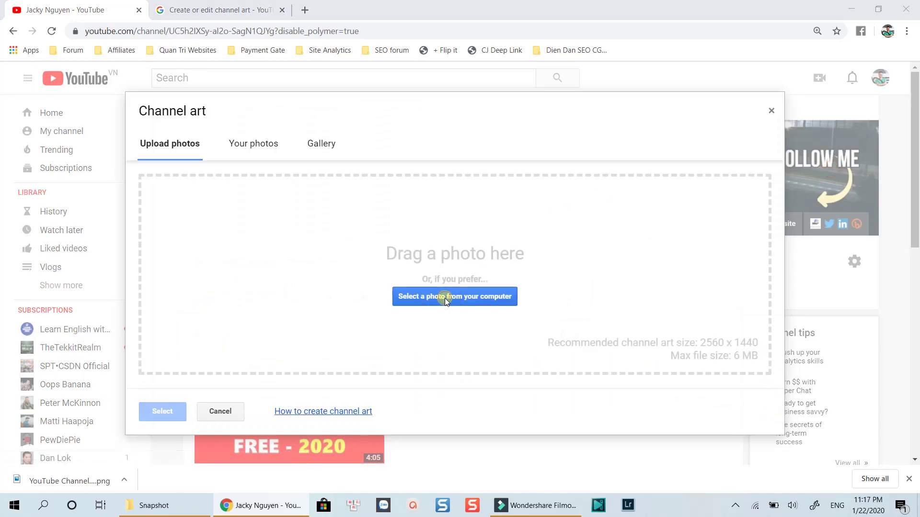
click(441, 298)
scroll(155, 181, down, 10)
click(226, 170)
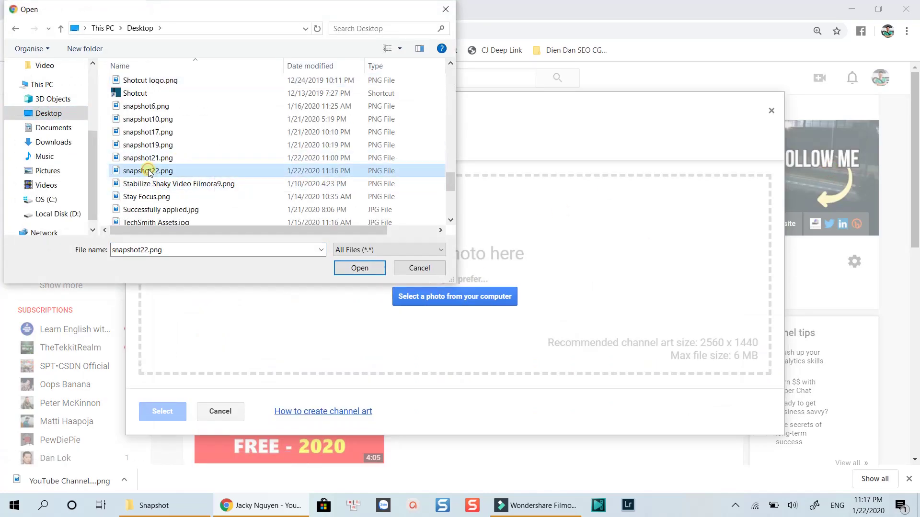
click(359, 269)
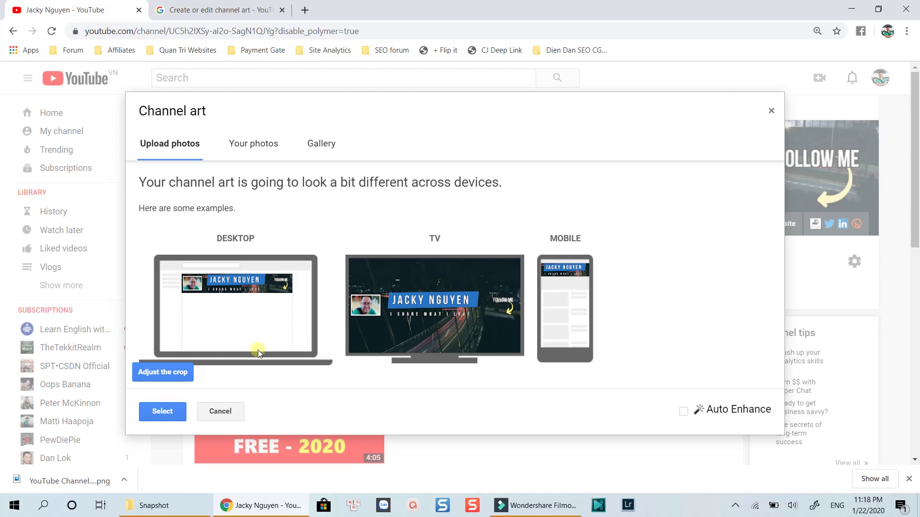
Apply the uploaded night-city snapshot as the channel's banner
click(165, 414)
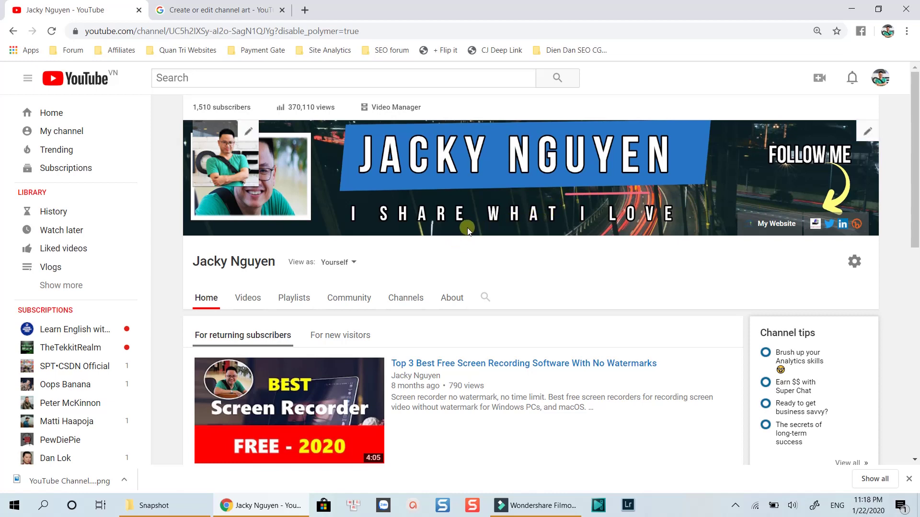
click(735, 506)
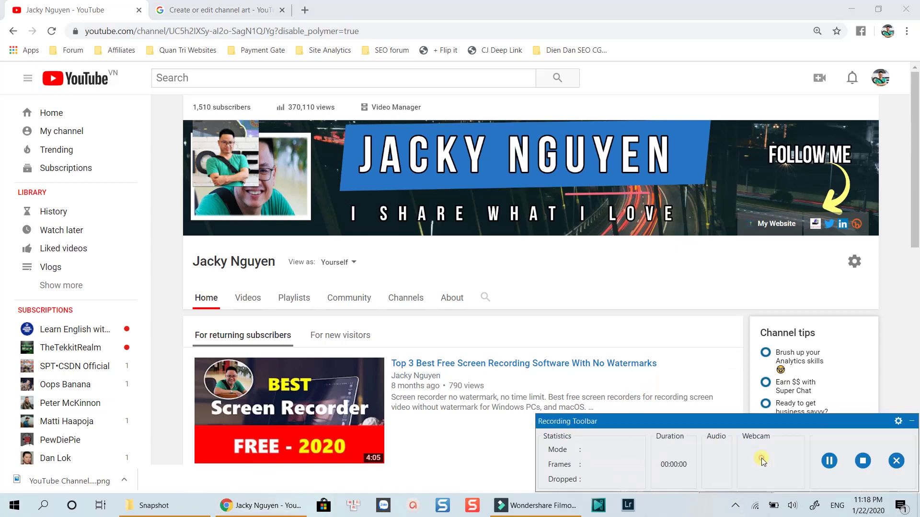